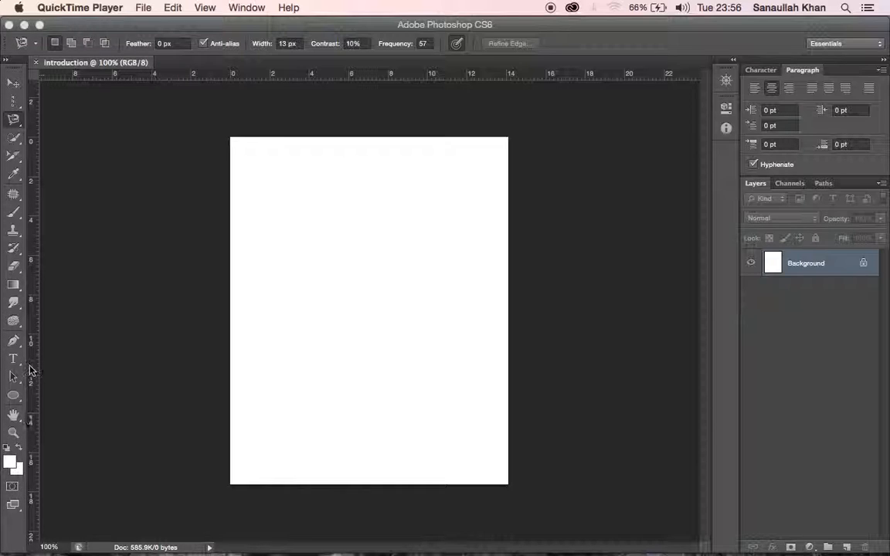
Step: Switch to Photoshop, hide the Tools panel and show it again
left_click(15, 363)
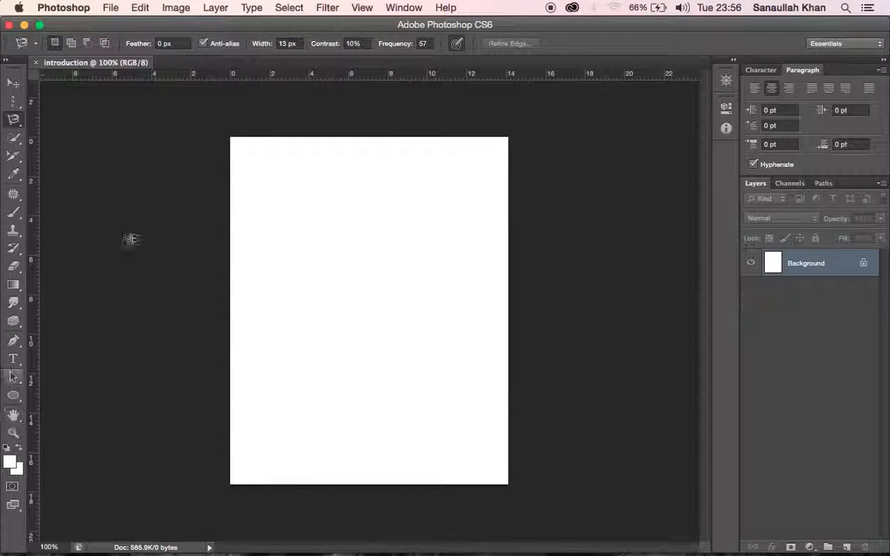
left_click(403, 8)
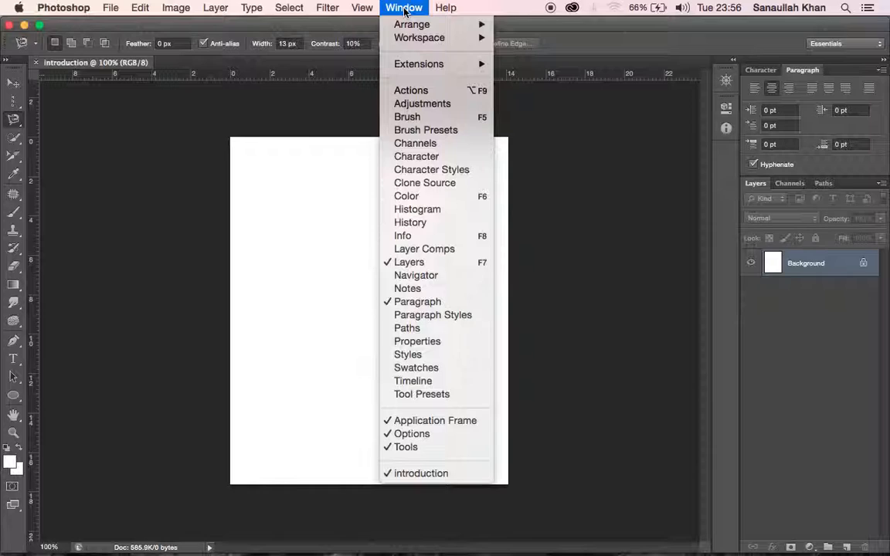
left_click(401, 448)
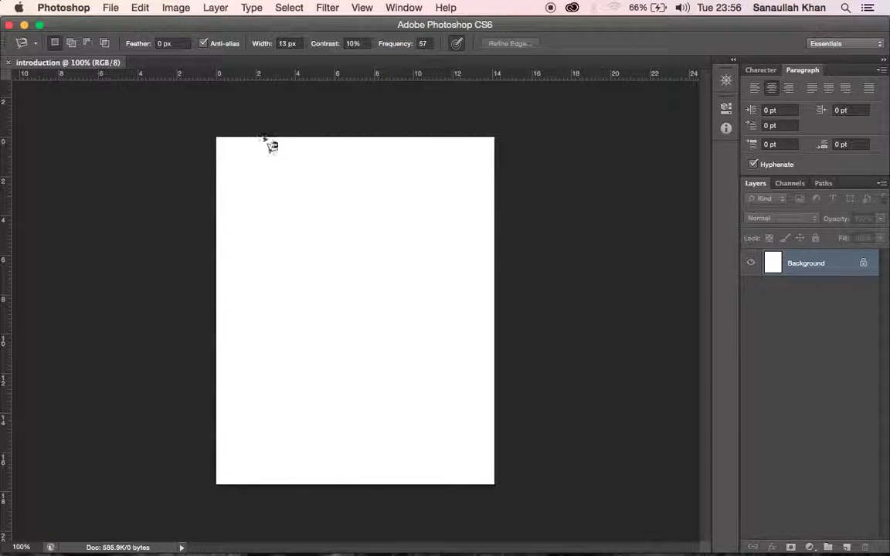
left_click(413, 10)
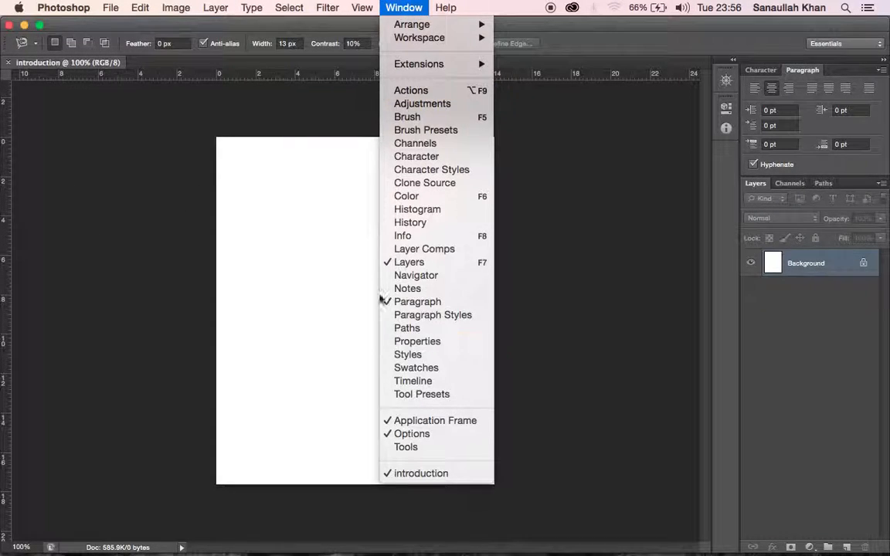
left_click(403, 448)
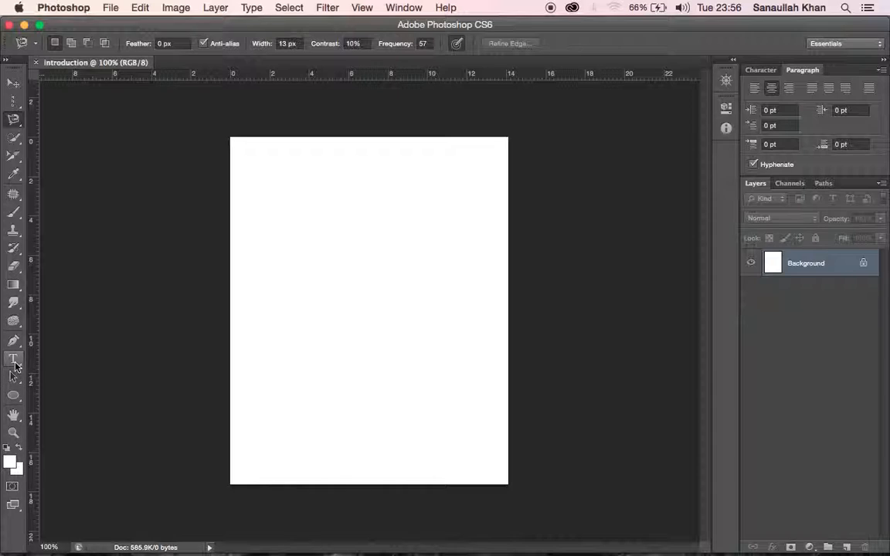
Step: Set up the Horizontal Type tool with the Arial Black font at 22 pt
left_click(14, 362)
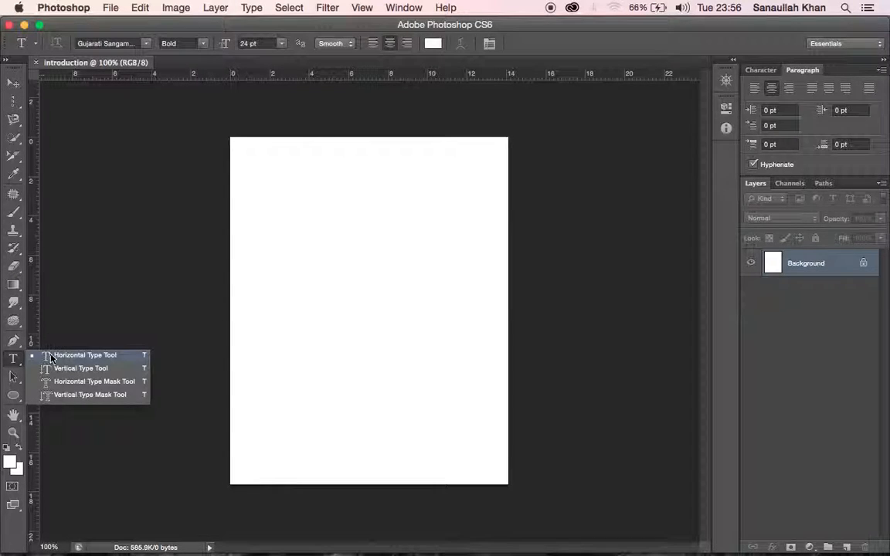
left_click(145, 43)
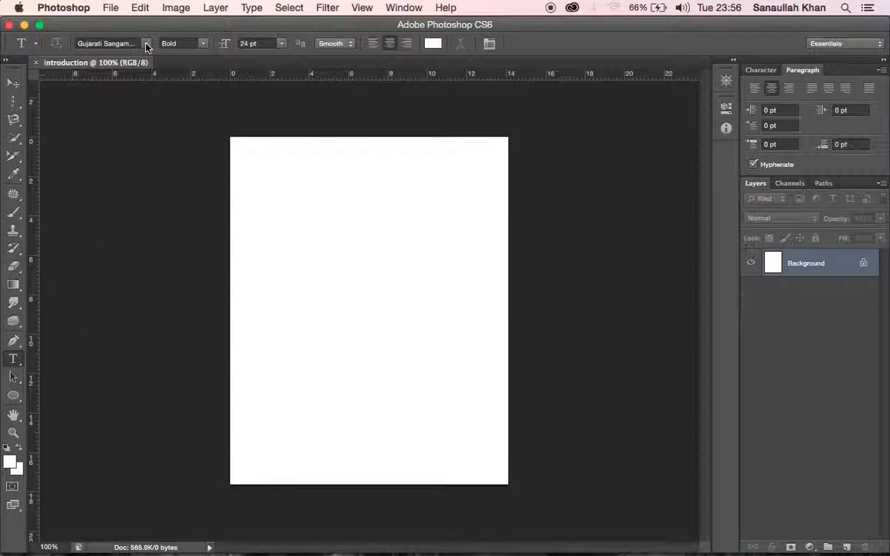
scroll(123, 108, "up", 15)
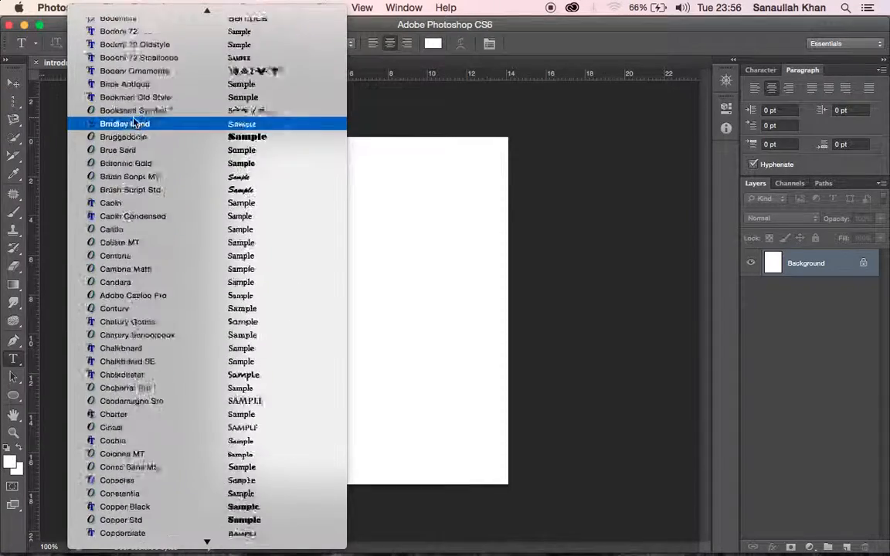
scroll(133, 122, "up", 5)
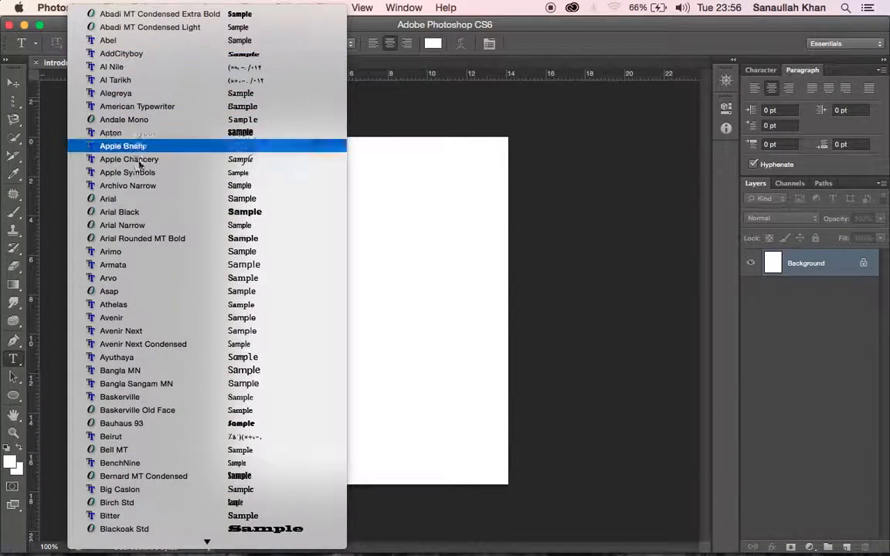
left_click(146, 215)
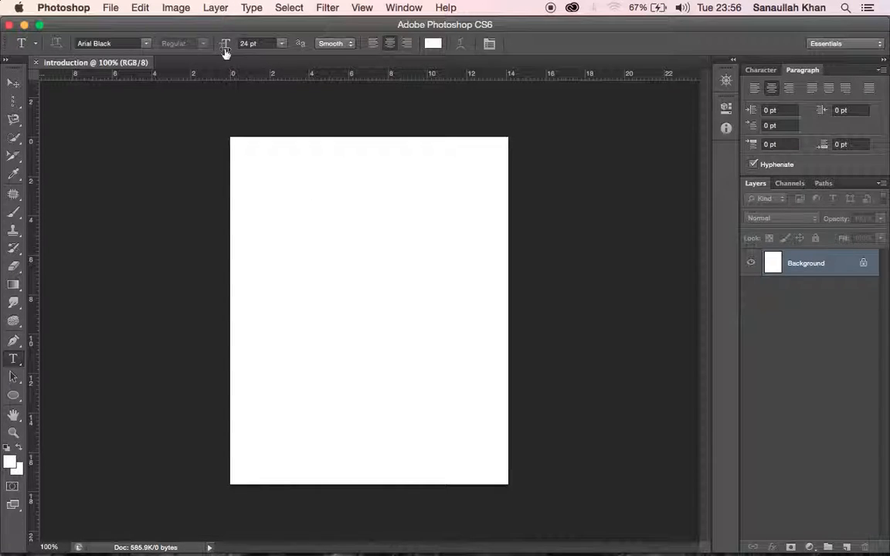
mouse_move(225, 44)
left_mouse_down()
mouse_move(234, 44)
mouse_move(225, 44)
left_mouse_up()
Step: Set the text color to dark red
left_click(433, 44)
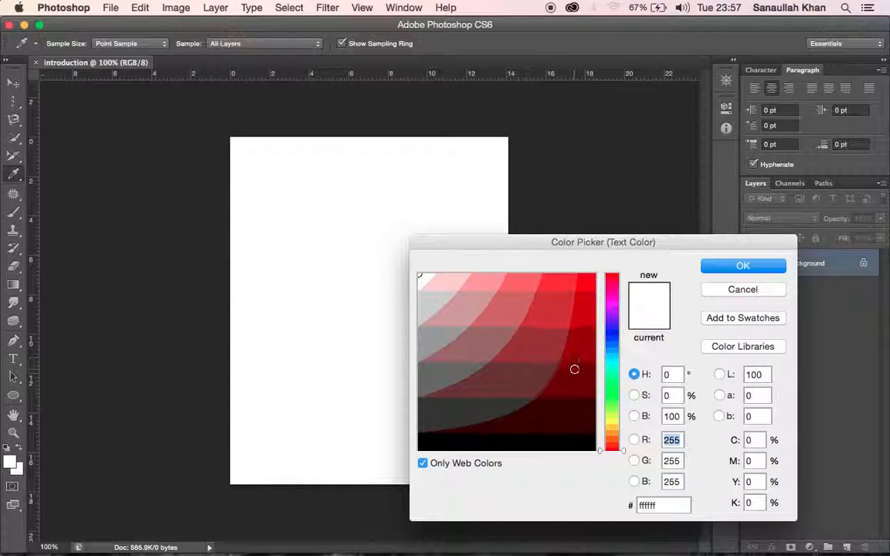
left_click(573, 379)
left_click(714, 265)
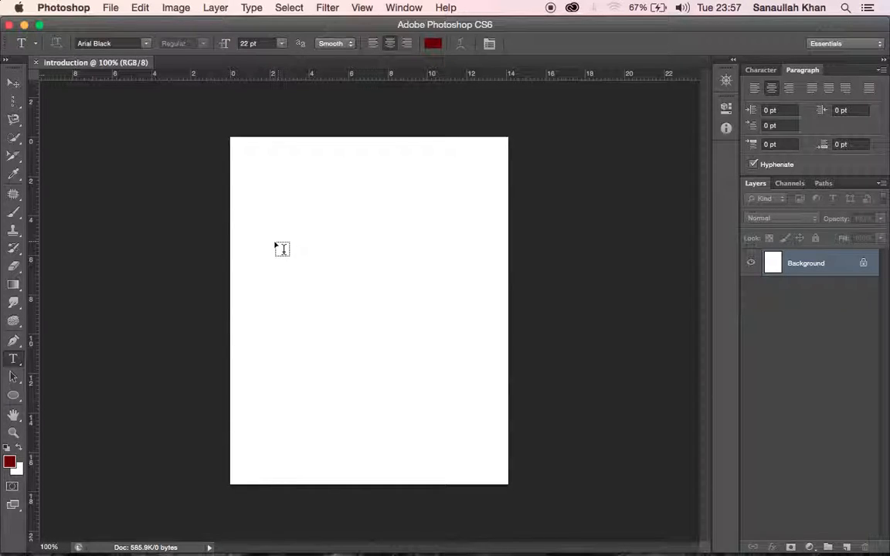
Step: Add the text "Photoshop" near the left edge of the page and commit it
left_click(267, 246)
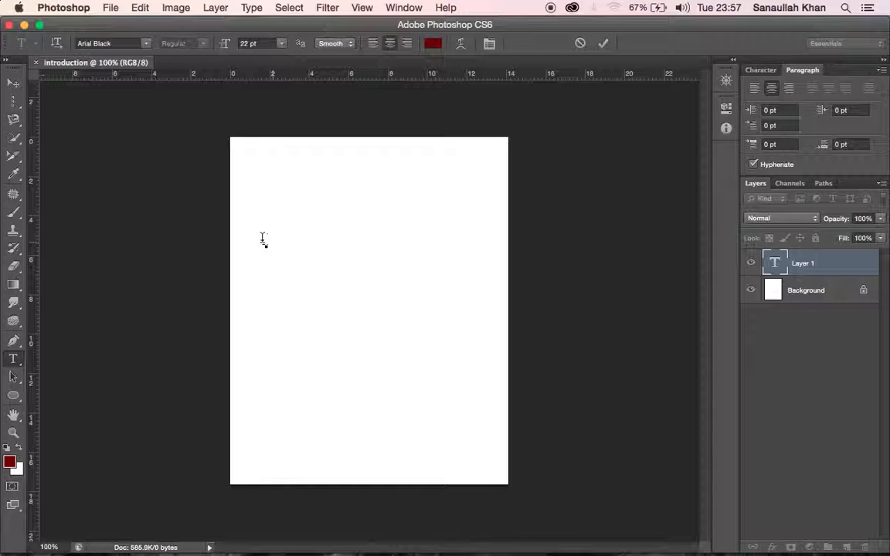
type("Photoshop")
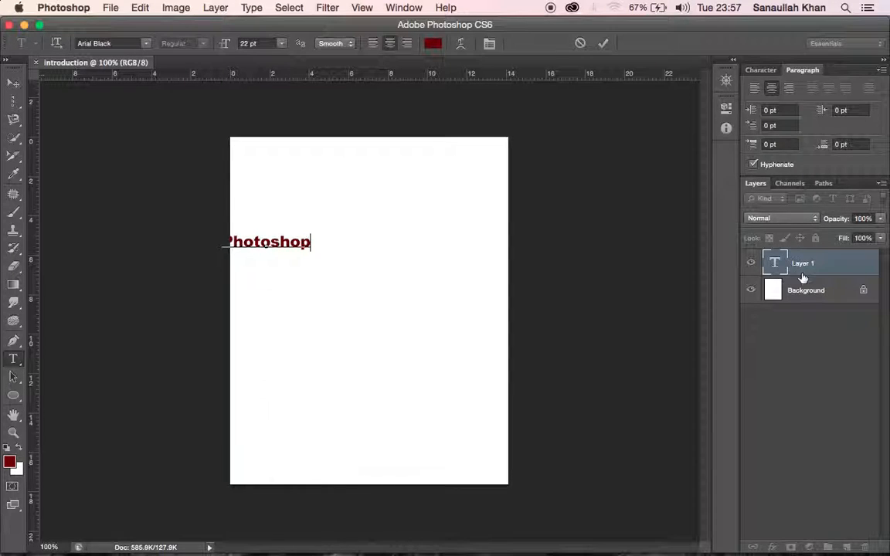
left_click(404, 8)
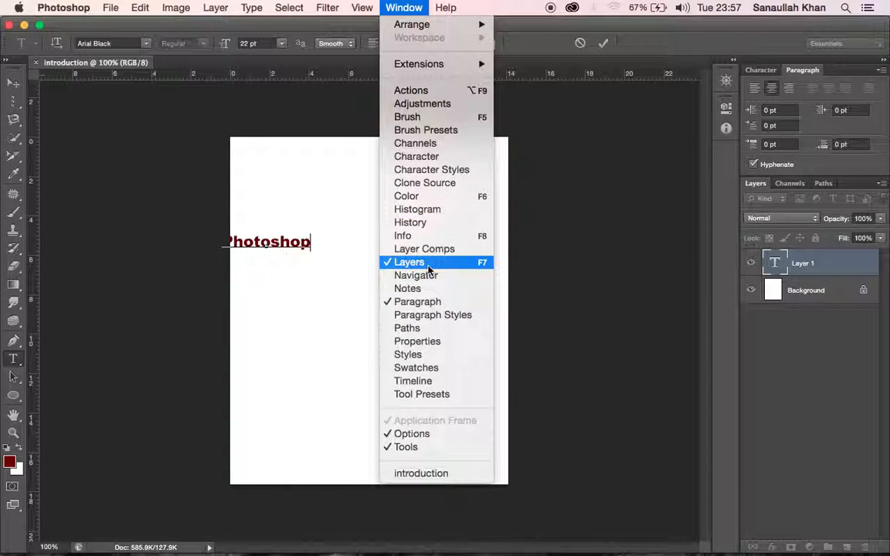
left_click(830, 261)
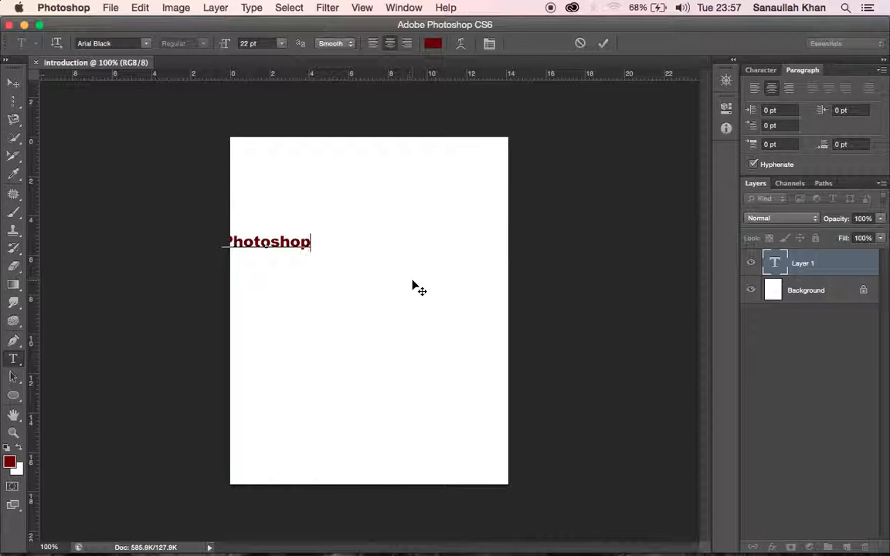
left_click(826, 274)
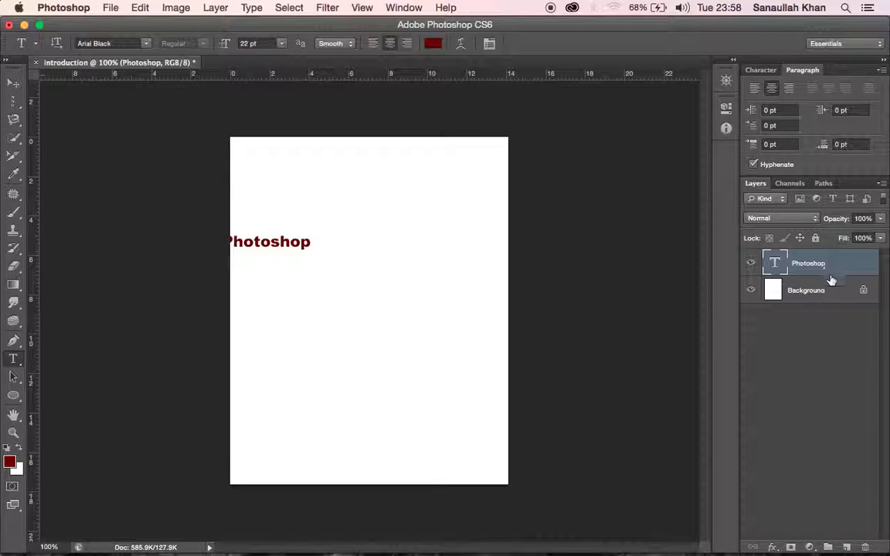
Step: Move the "Photoshop" text layer to the upper center of the page
left_click(829, 292)
left_click(843, 267)
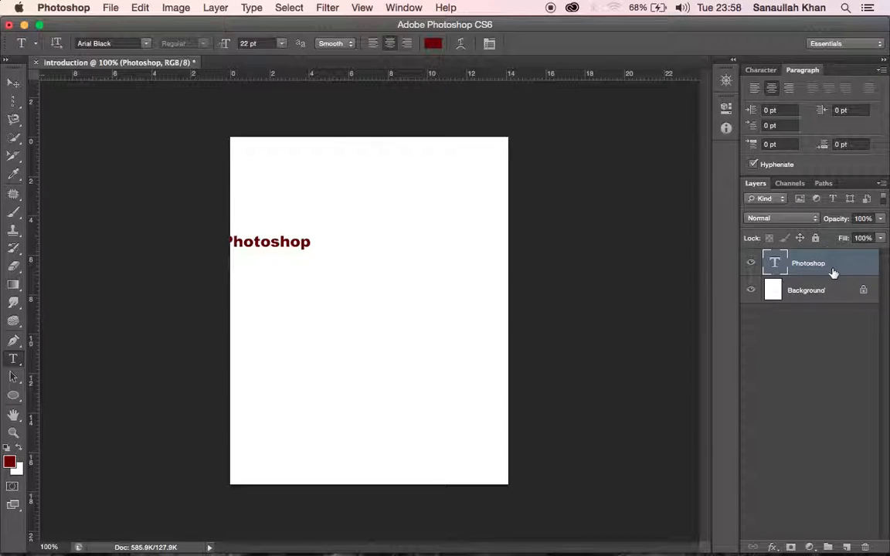
left_click(14, 87)
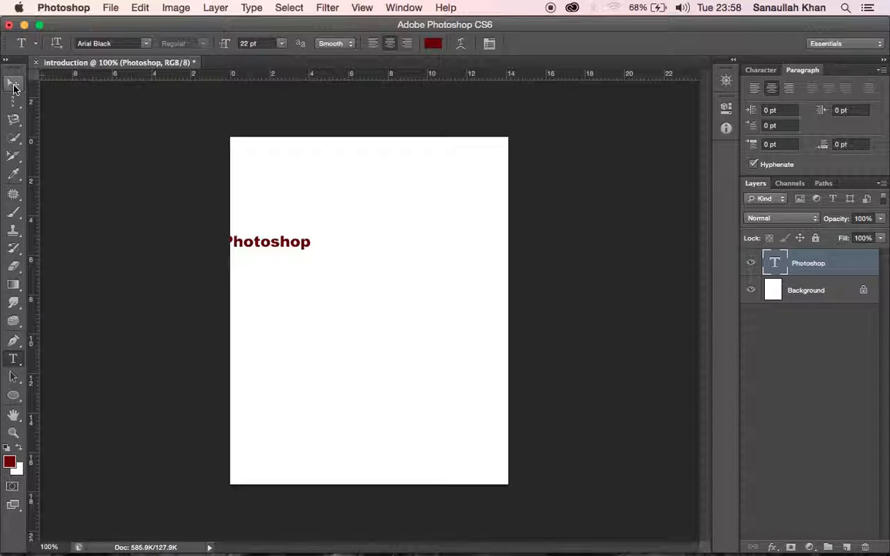
left_click(14, 86)
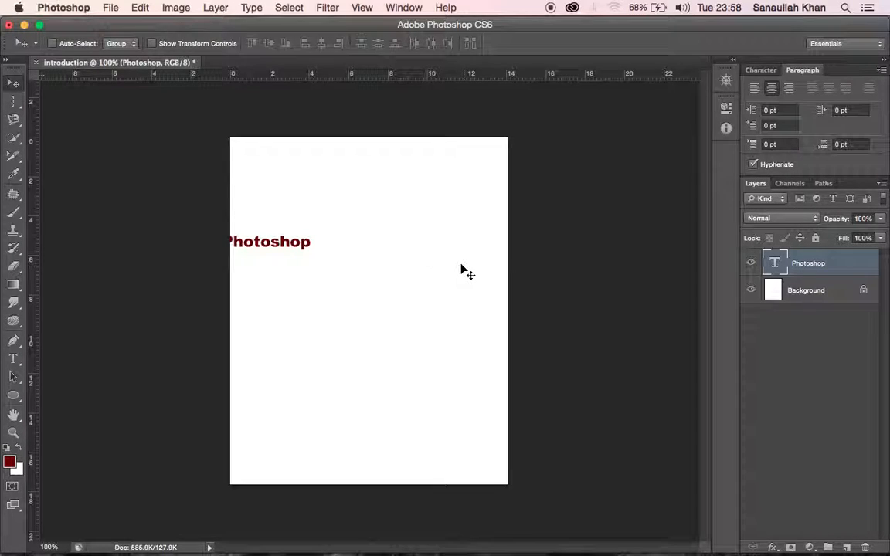
left_click(306, 242)
left_click_drag(305, 242, 393, 184)
Step: Try to move the Background layer with the Move tool
left_click(815, 292)
left_click_drag(469, 318, 407, 302)
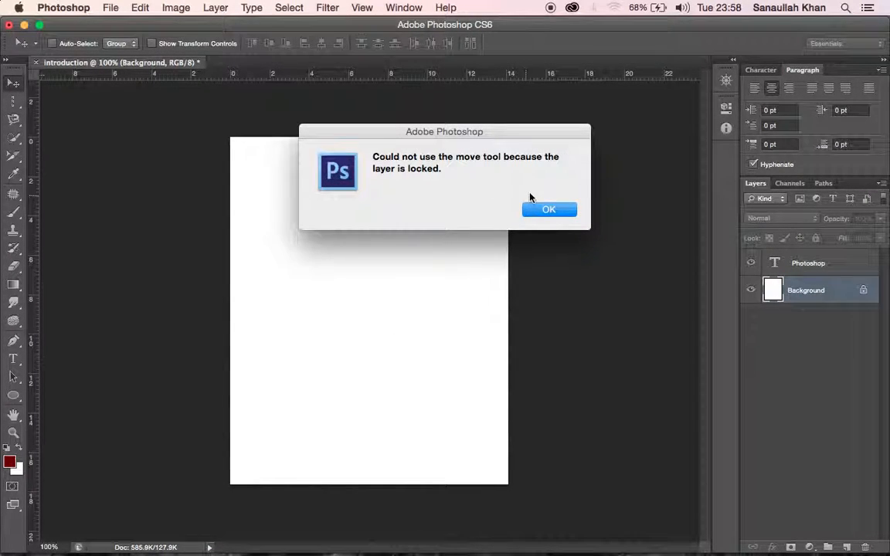
left_click(561, 213)
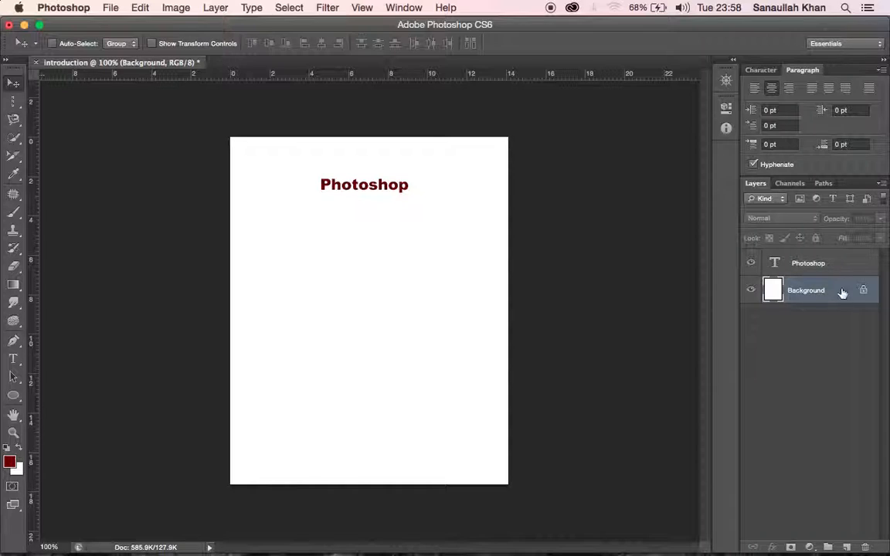
Step: Add the text "Tutorials" as a new layer and move it just beneath the "Photoshop" text, offset to the right
left_click(13, 359)
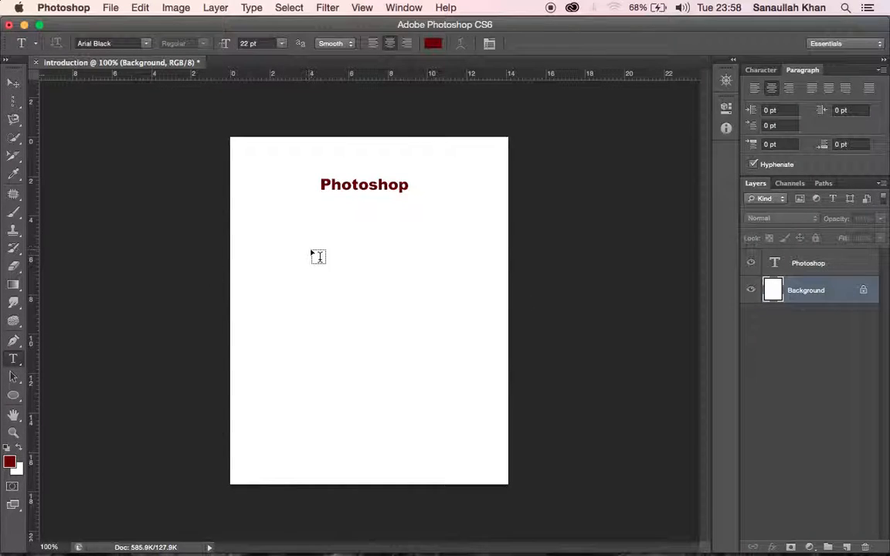
left_click(323, 263)
type("Tutorials")
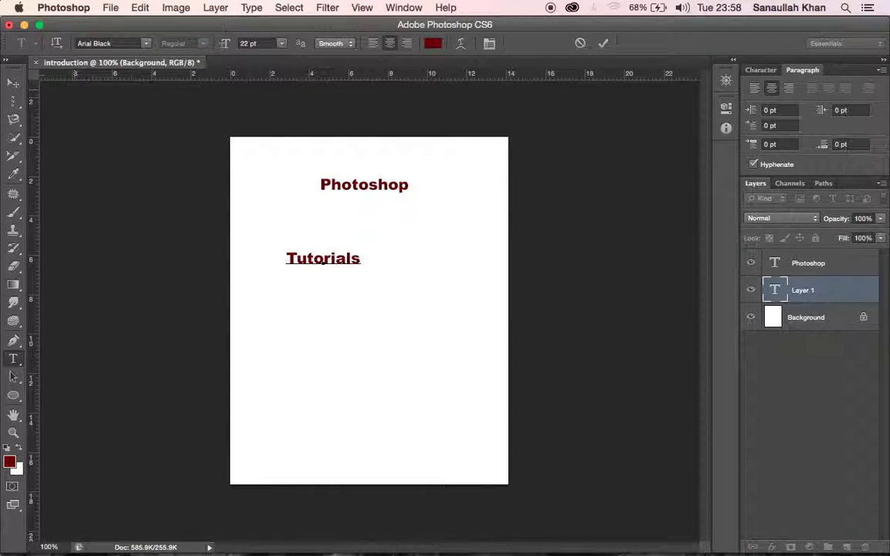
left_click(11, 85)
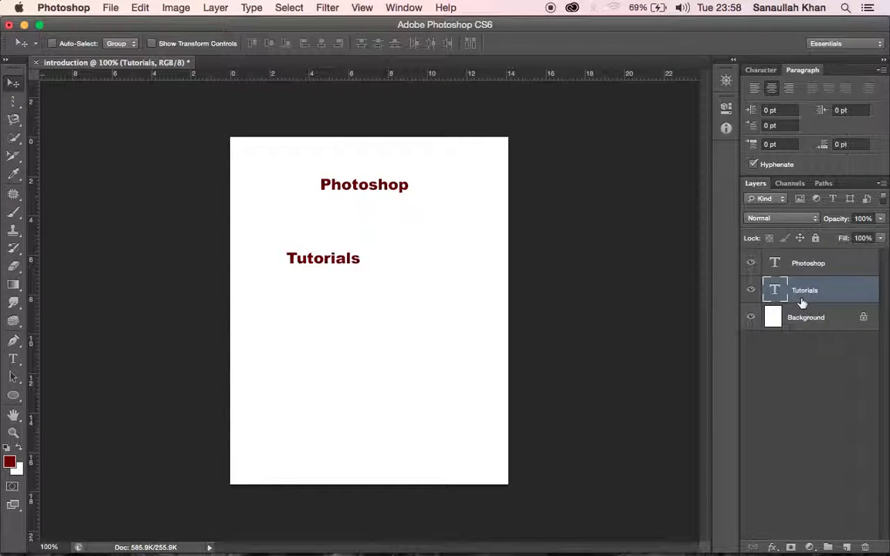
left_click_drag(340, 265, 418, 217)
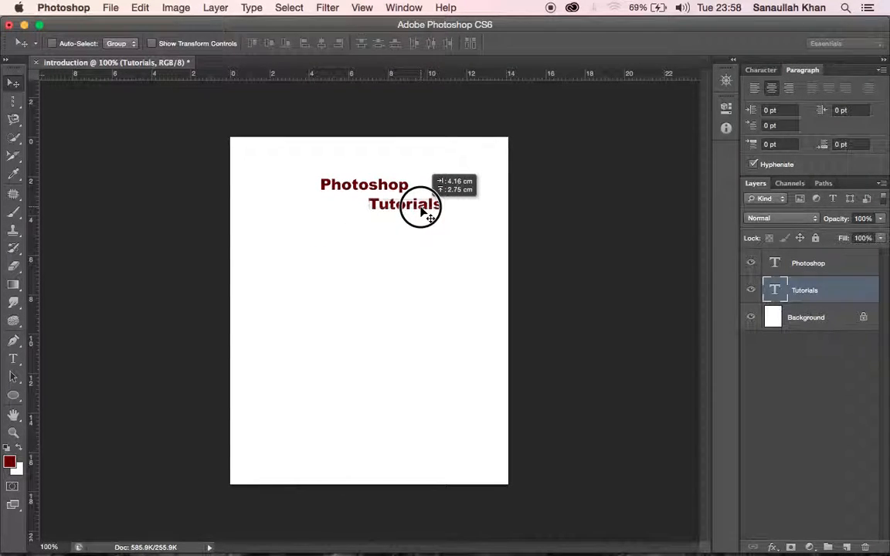
Step: Shift the "Photoshop" text to the left and move the "Tutorials" text left and slightly up beneath it
left_click(808, 264)
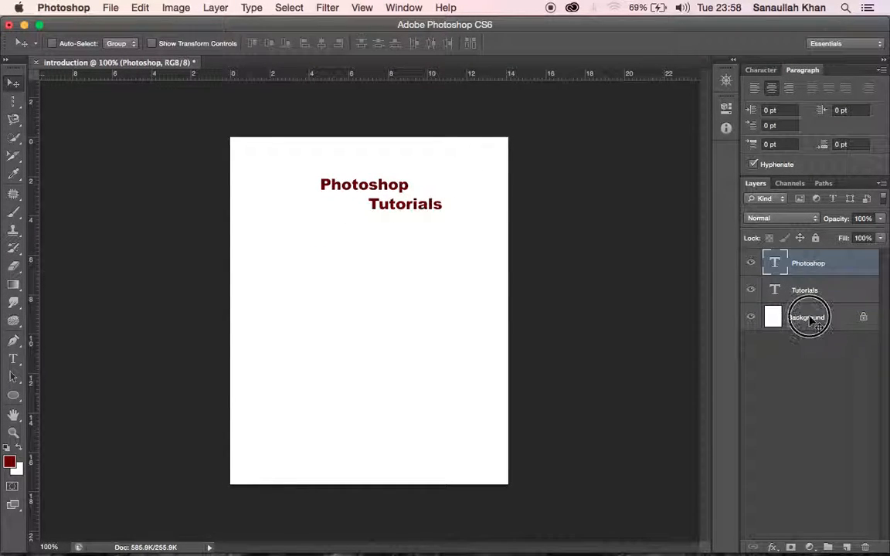
left_click(809, 319)
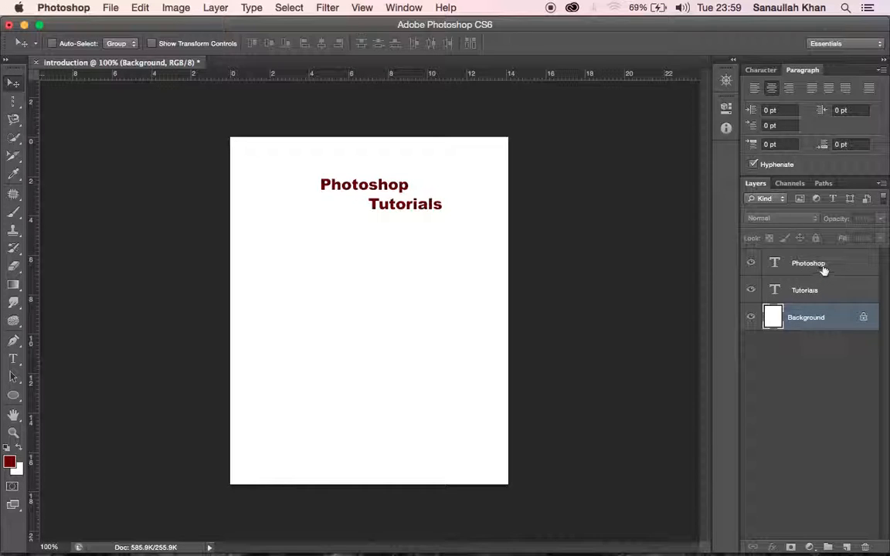
left_click(842, 264)
left_click(347, 187)
left_click_drag(346, 187, 317, 185)
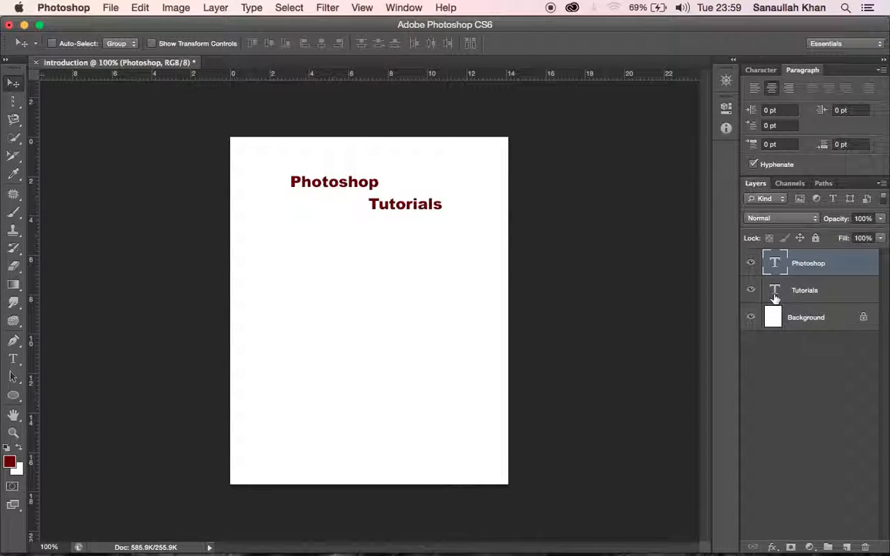
left_click(827, 291)
left_click_drag(399, 208, 379, 203)
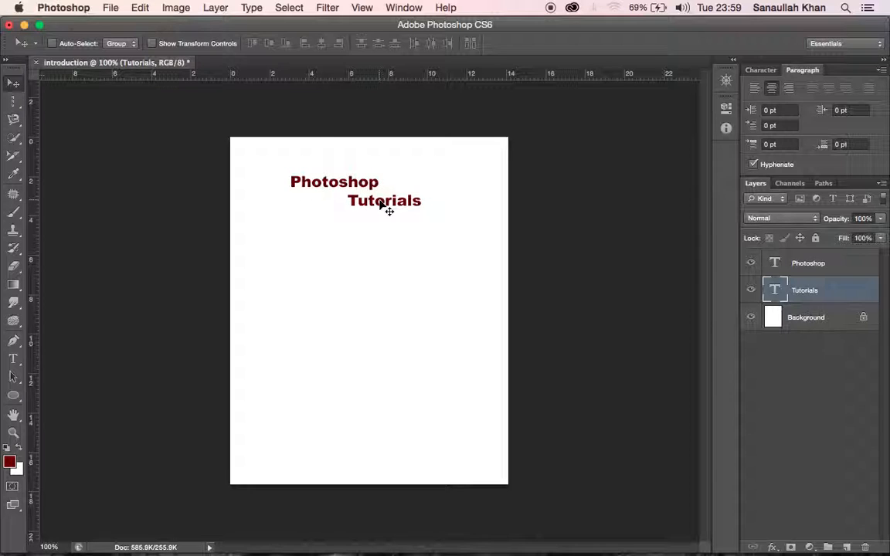
Step: Draw a rectangle shape about 201 by 120 px below the two text lines
left_click(13, 395)
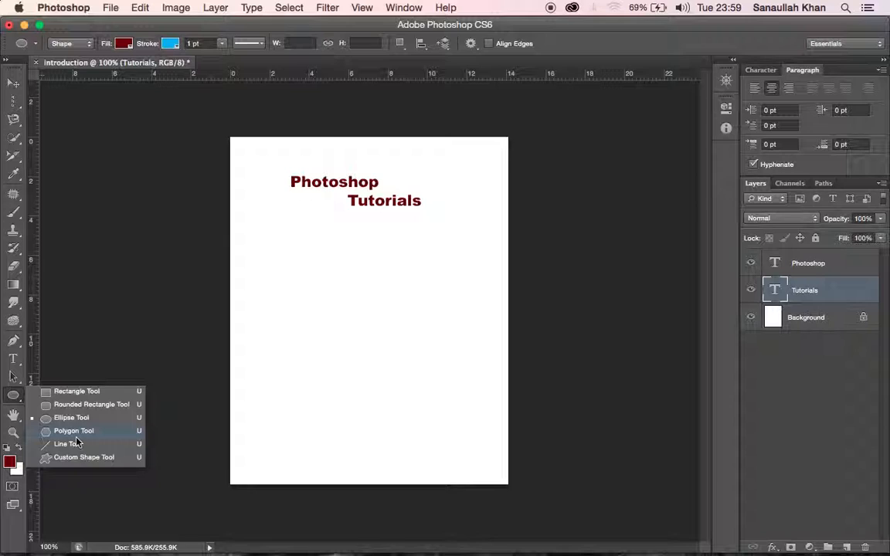
left_click(68, 396)
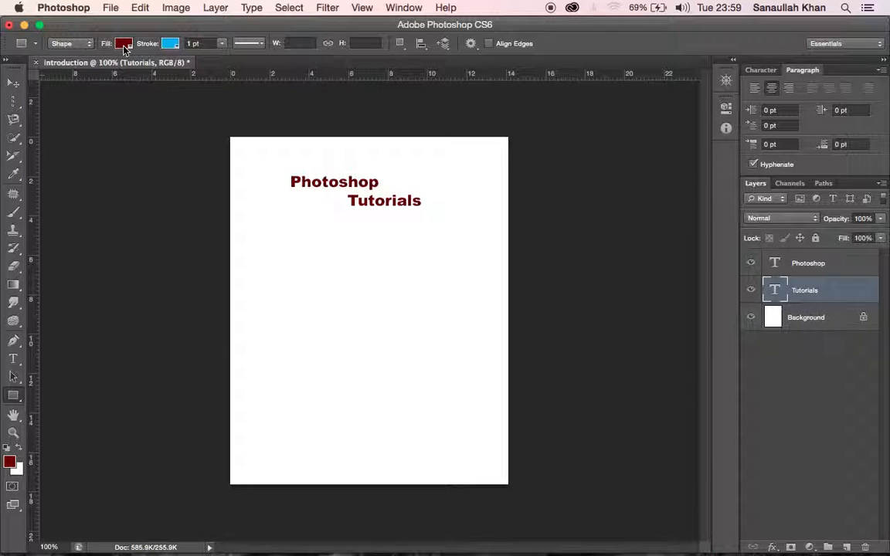
left_click(187, 43)
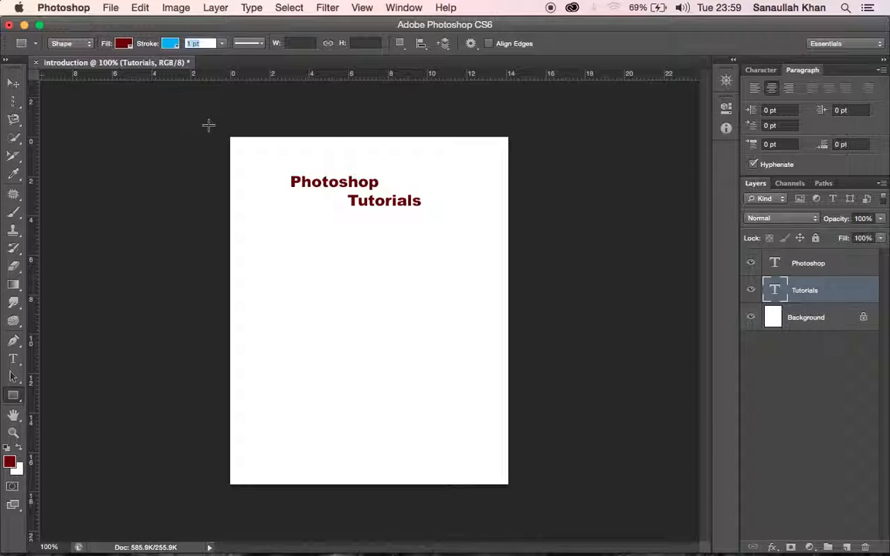
left_click_drag(277, 256, 417, 339)
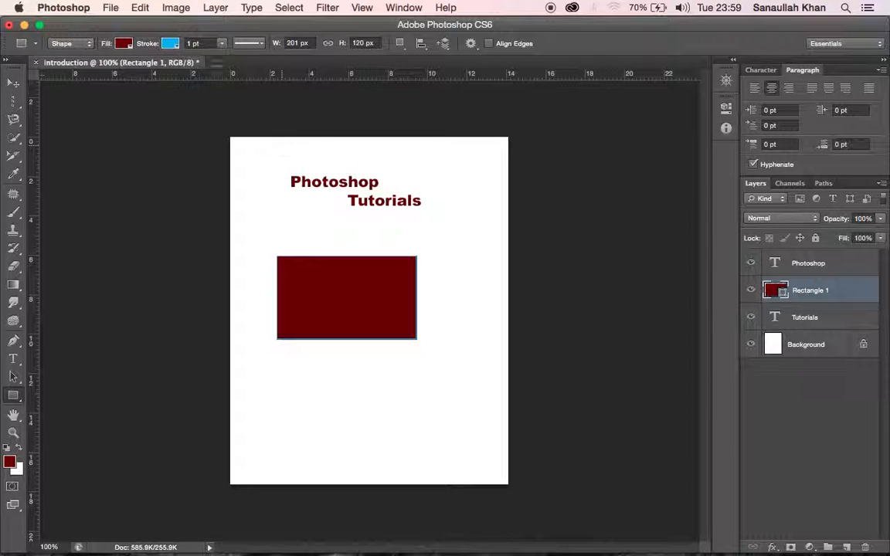
Step: Set the rectangle's stroke width to 3 pt and its stroke colour to none
left_click(195, 44)
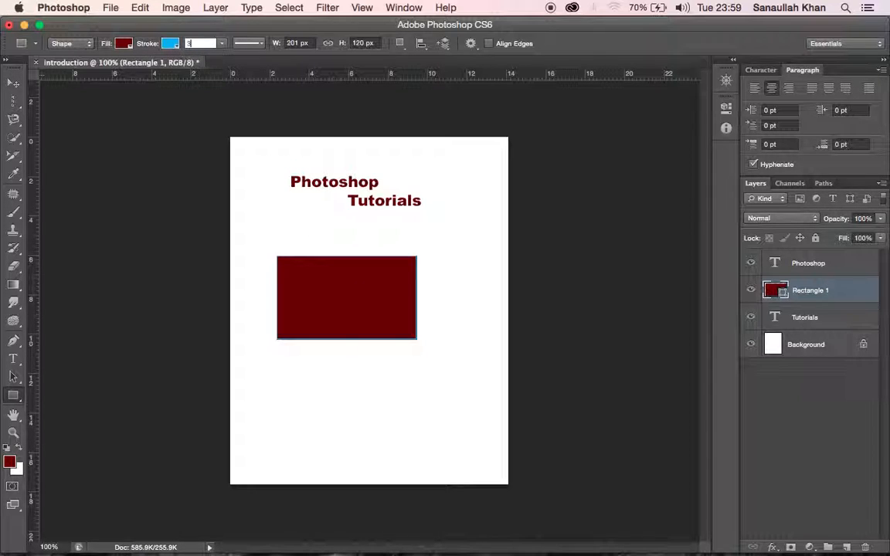
key("Return")
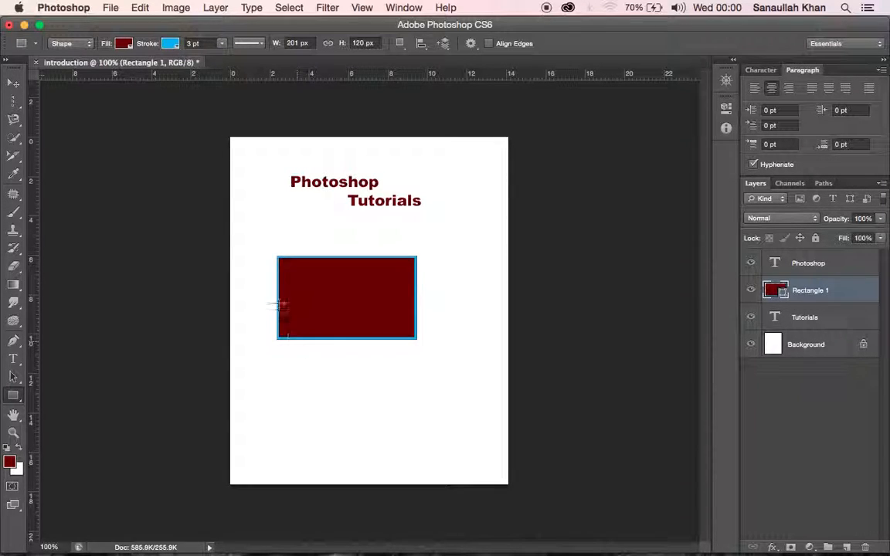
left_click(170, 44)
left_click(111, 71)
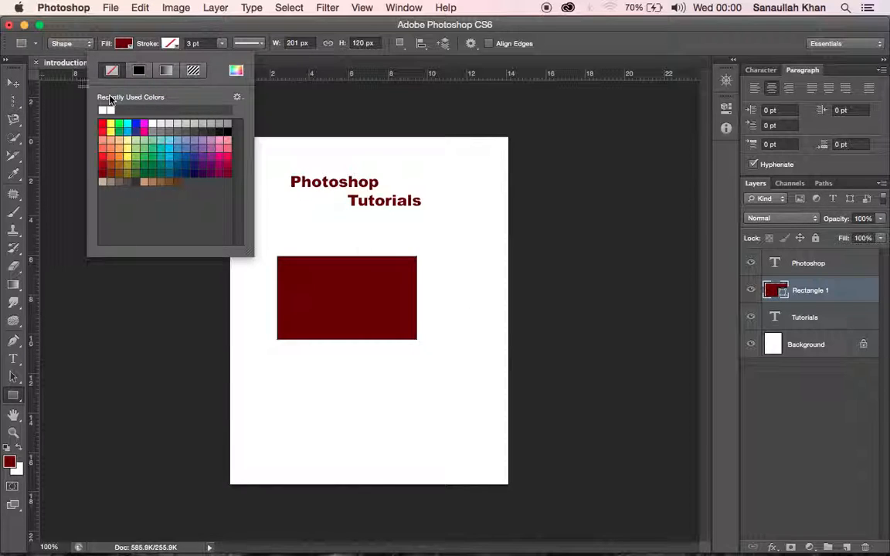
Step: Move the rectangle slightly right and down on the page with the Move tool
left_click(16, 85)
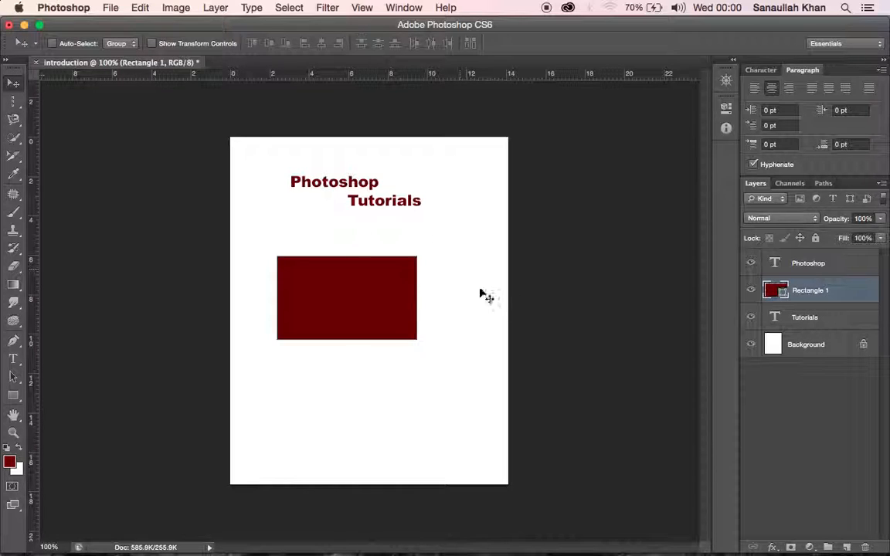
left_click(823, 265)
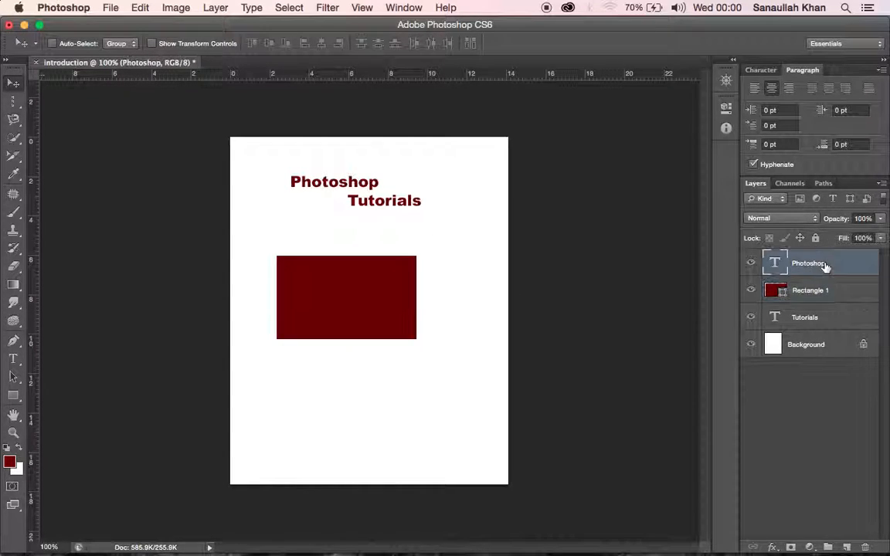
left_click(811, 293)
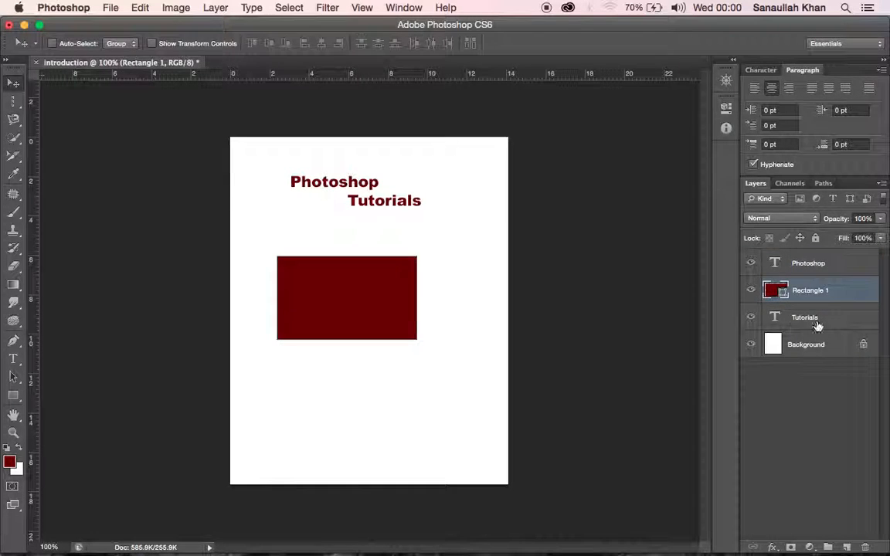
left_click(818, 326)
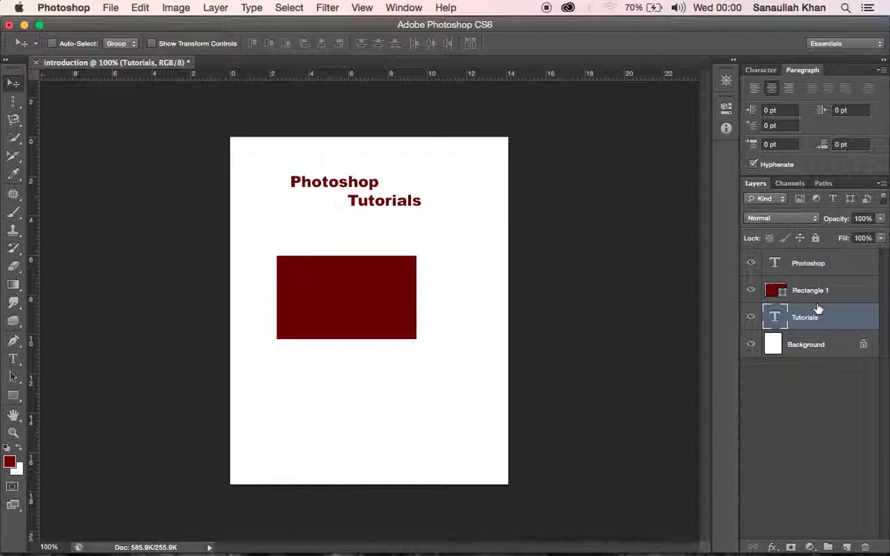
left_click(837, 292)
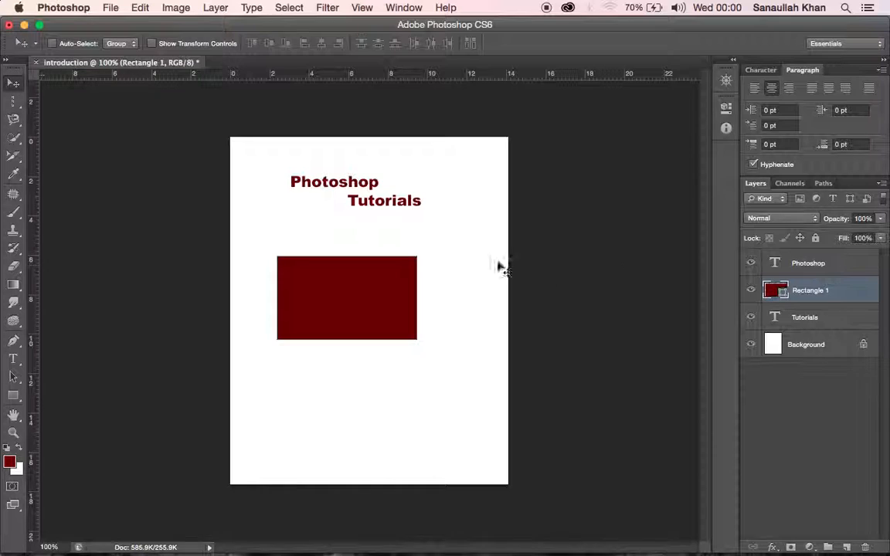
left_click_drag(354, 304, 373, 319)
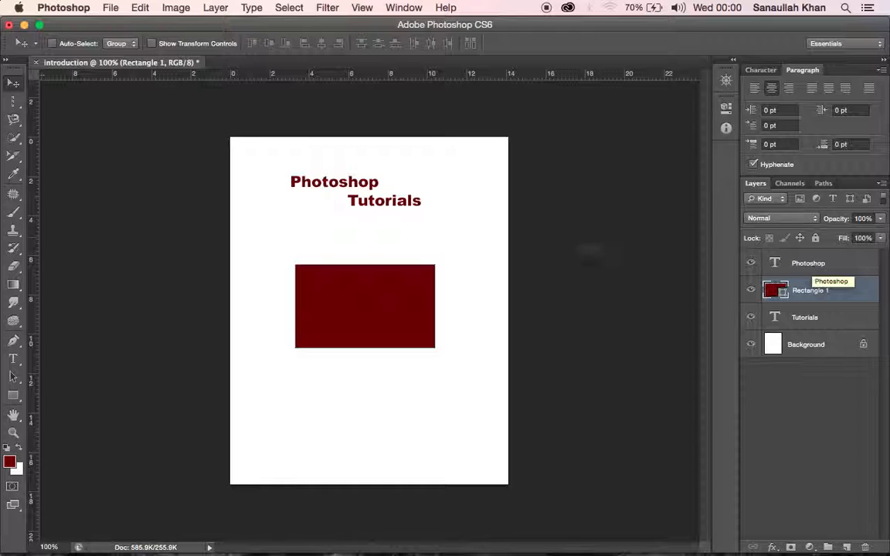
Step: Rename the rectangle's layer as "red box" and make the Tutorials text layer active
double_click(812, 294)
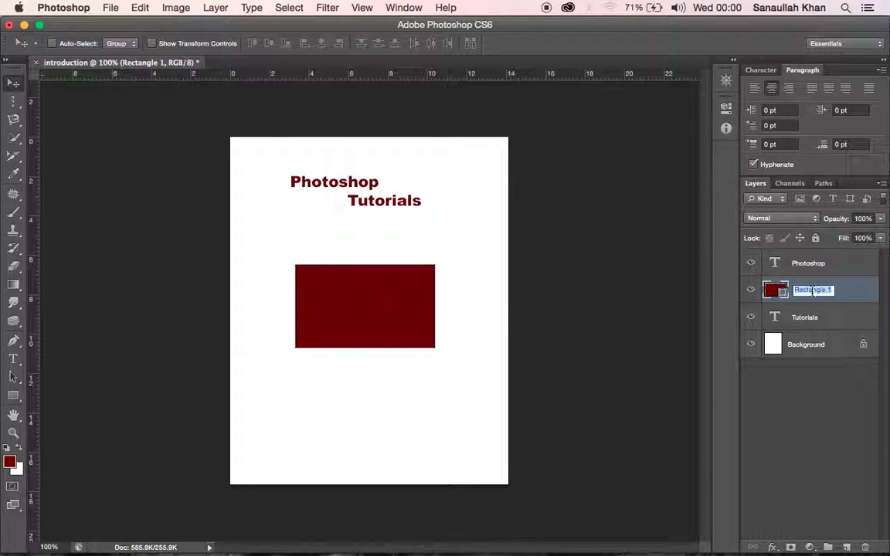
type("red")
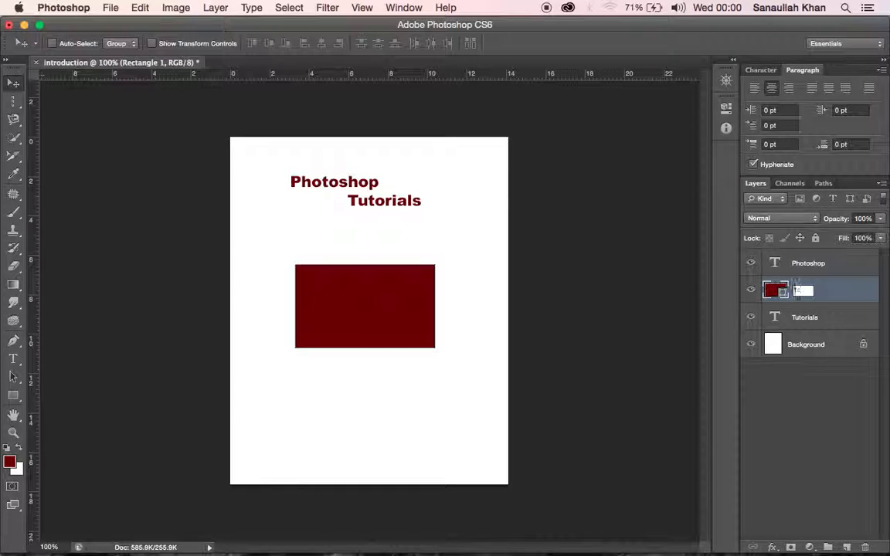
type(" box")
key("Return")
right_click(809, 319)
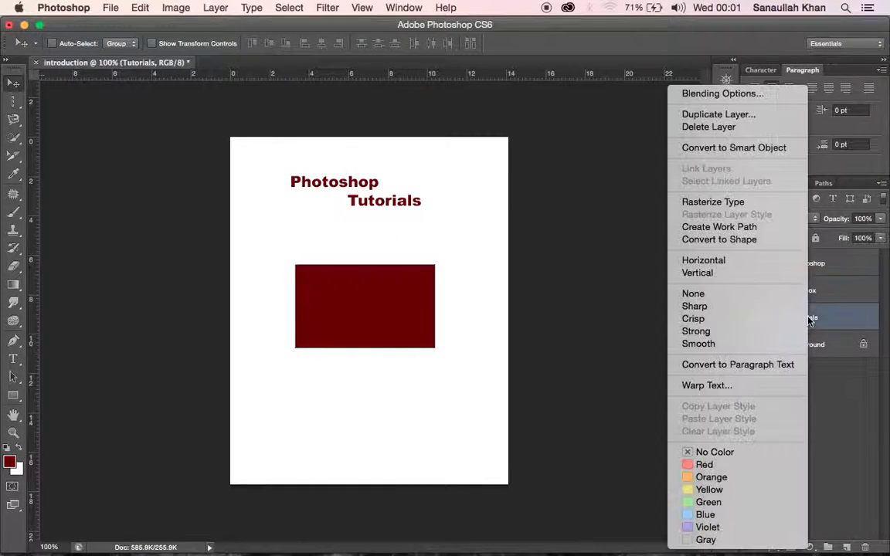
left_click(837, 400)
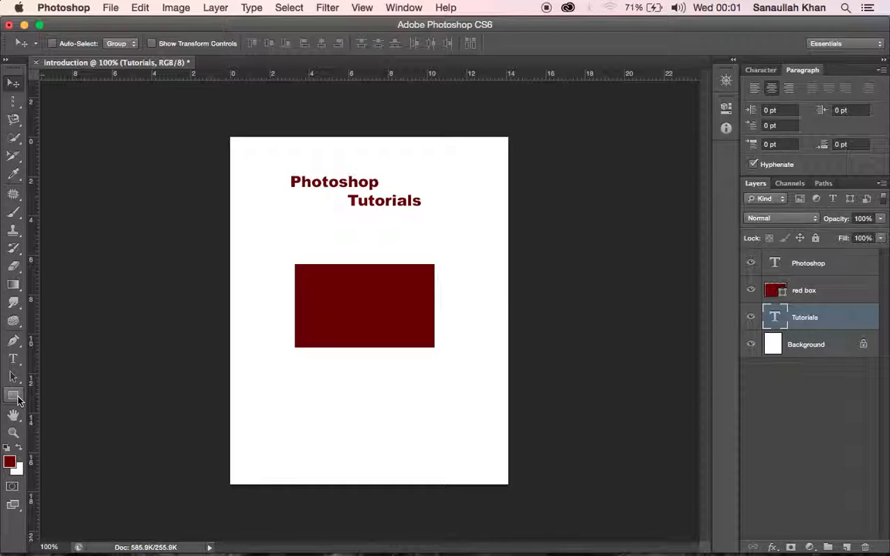
Step: Activate the Custom Shape tool and choose the solid block arrow pointing right from the shape library
left_click_drag(18, 401, 77, 467)
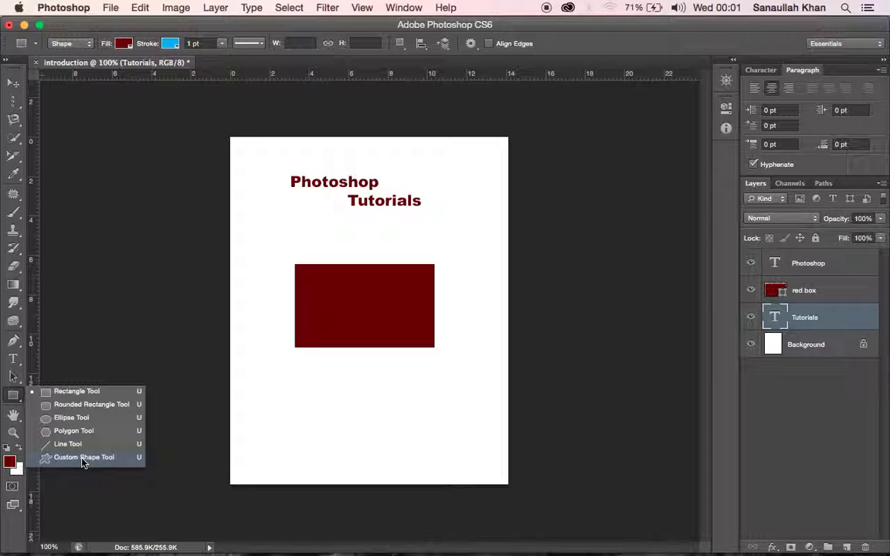
left_click(82, 459)
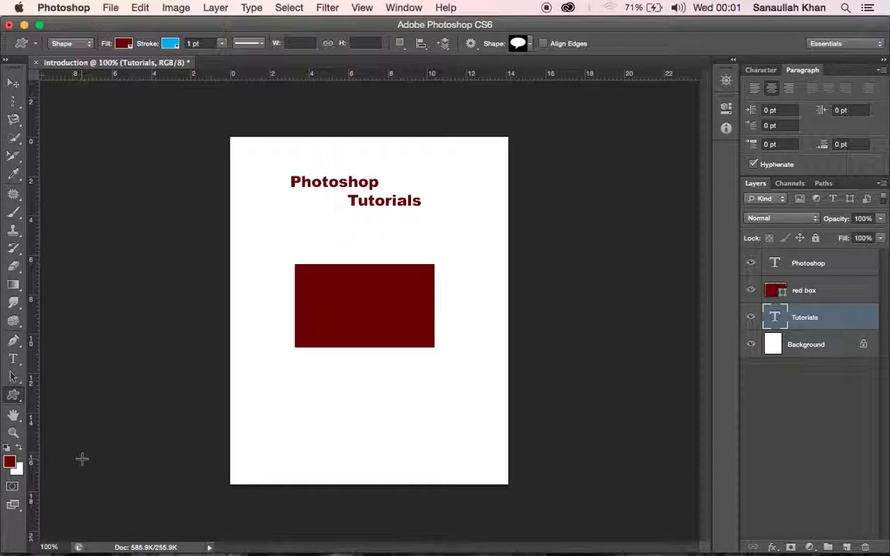
left_click(527, 44)
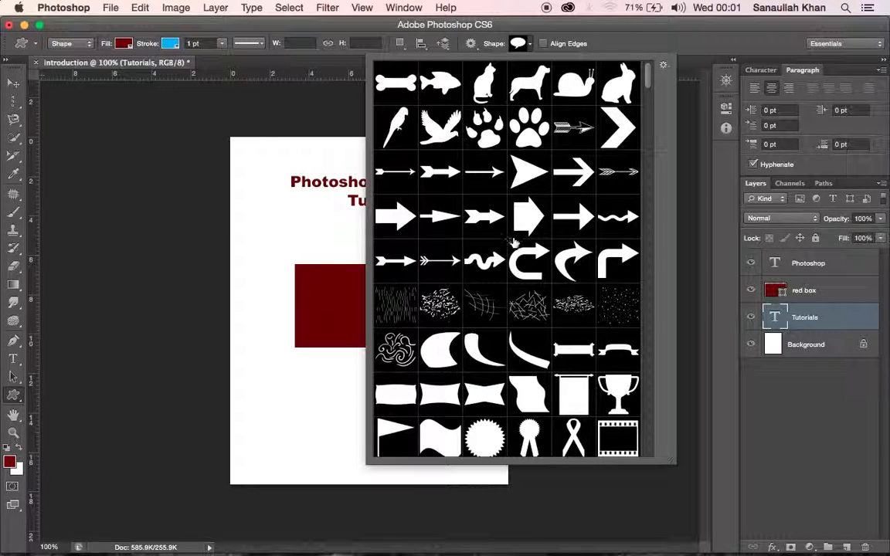
scroll(513, 242, "down", 10)
scroll(514, 243, "up", 10)
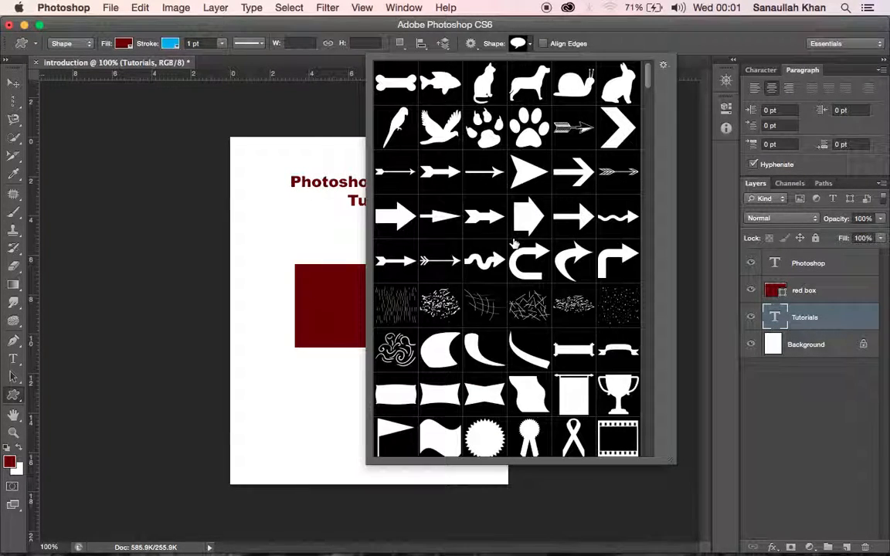
scroll(514, 243, "down", 10)
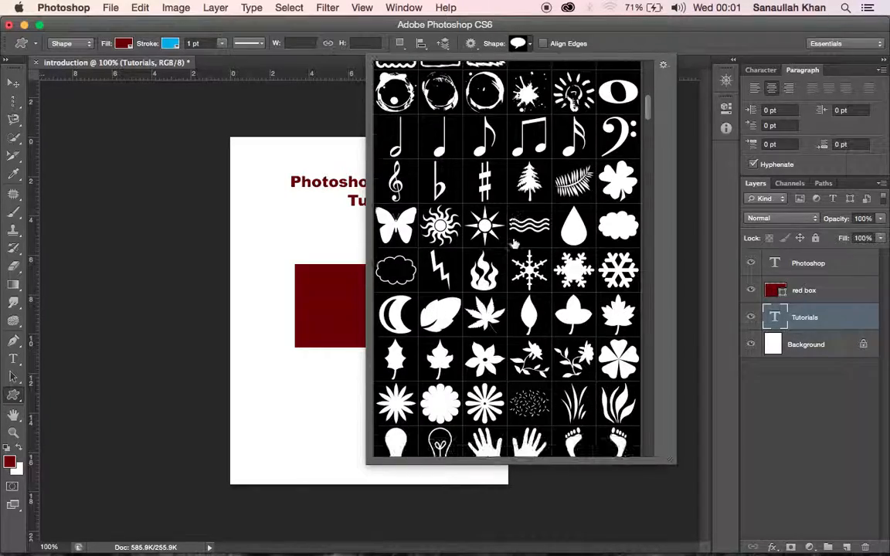
scroll(513, 244, "up", 5)
scroll(513, 244, "down", 10)
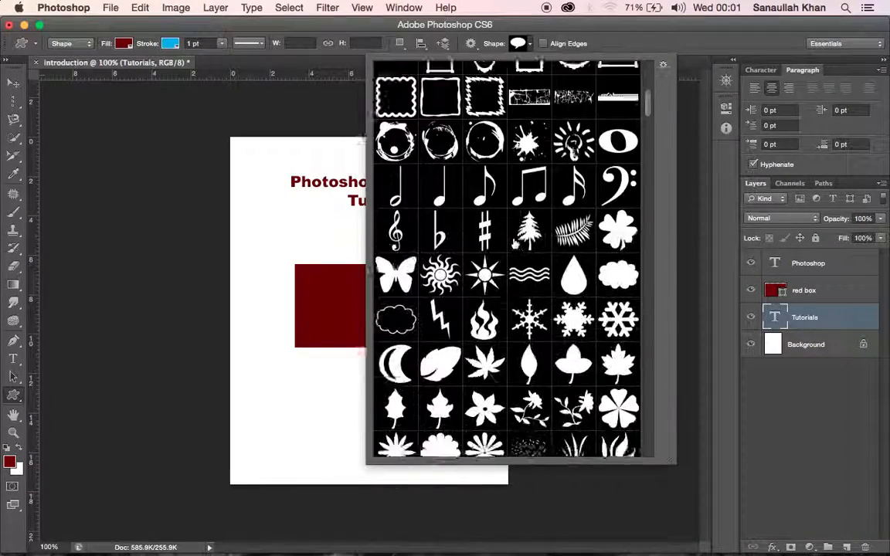
scroll(514, 244, "down", 5)
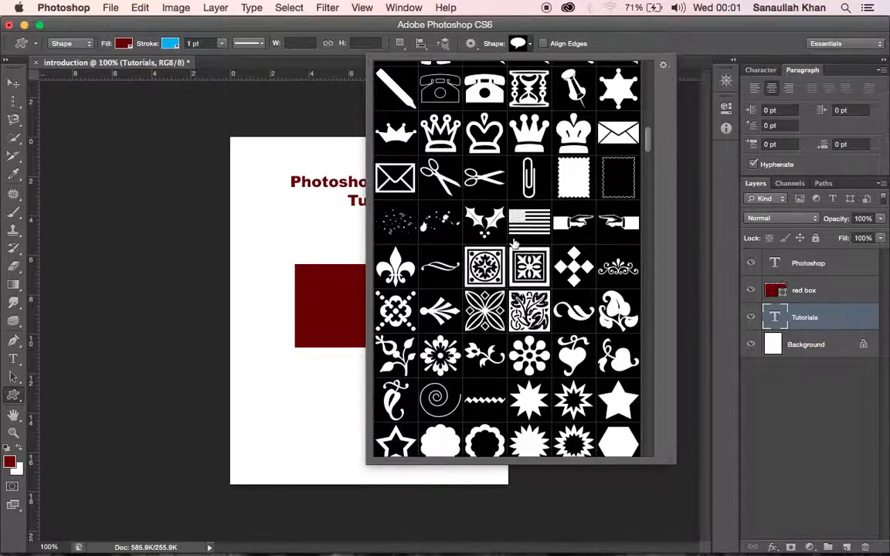
scroll(514, 244, "up", 10)
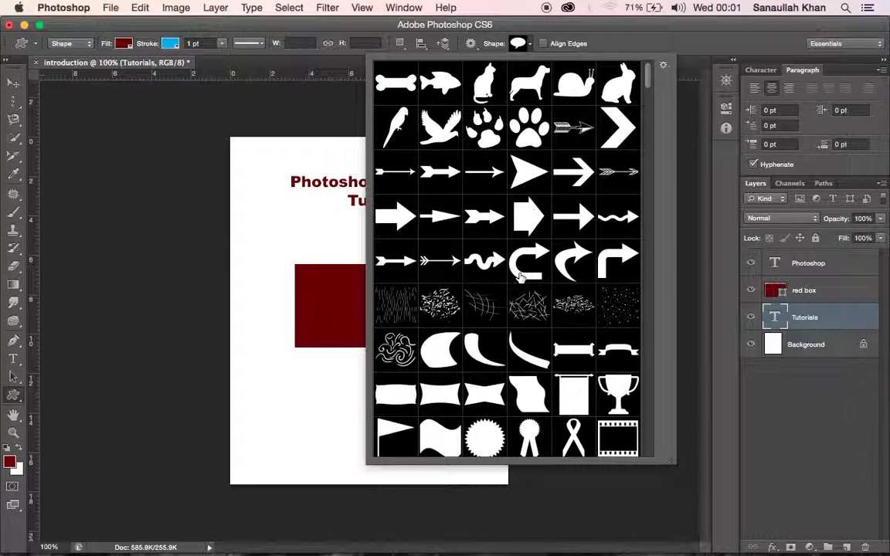
left_click(395, 222)
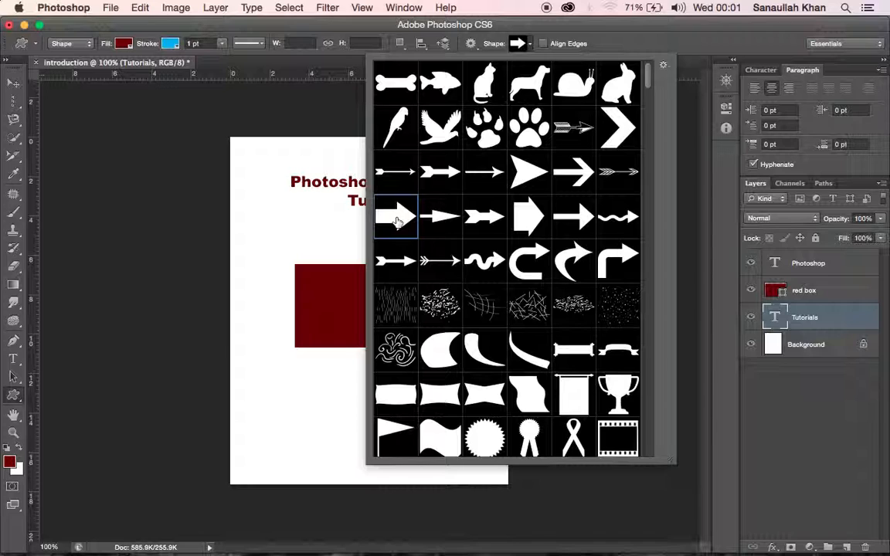
key("Return")
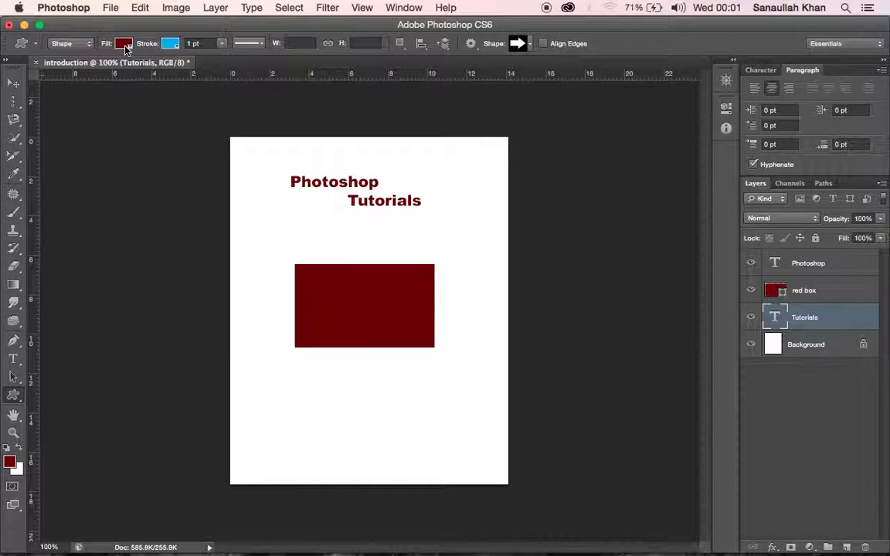
Step: Draw an arrow about 233 by 55 px below the red box, with no stroke and a dark blue fill
left_click(171, 45)
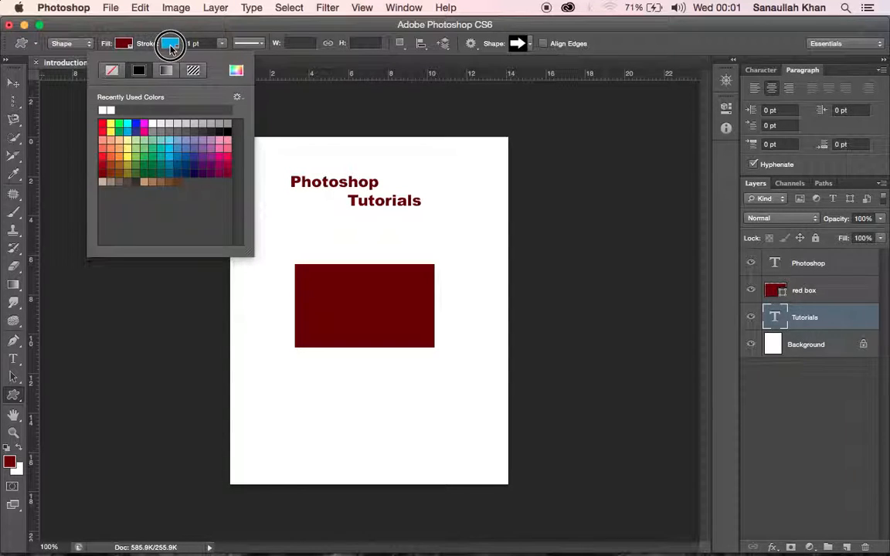
left_click(111, 71)
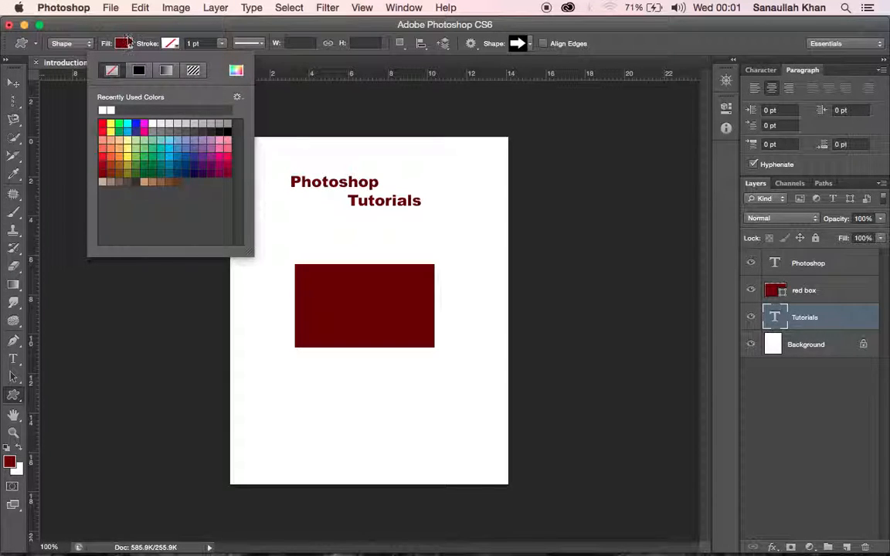
left_click(124, 43)
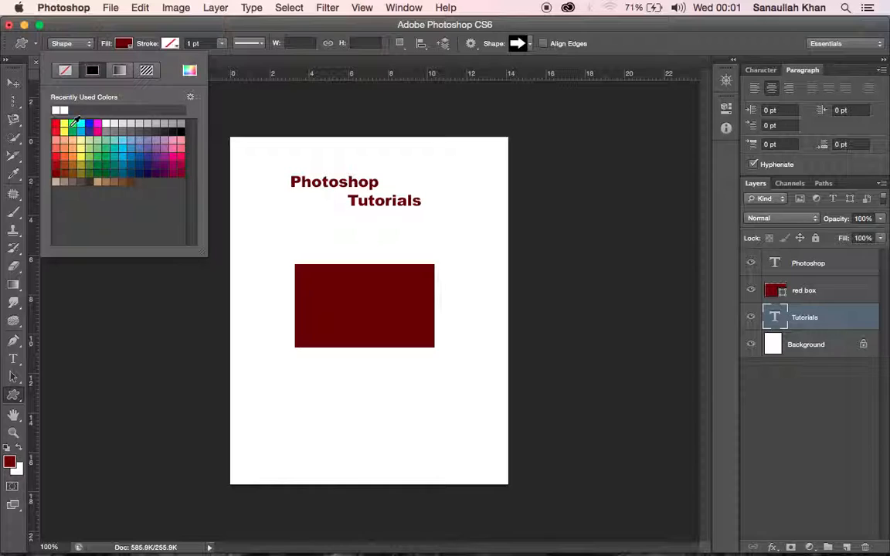
left_click(55, 124)
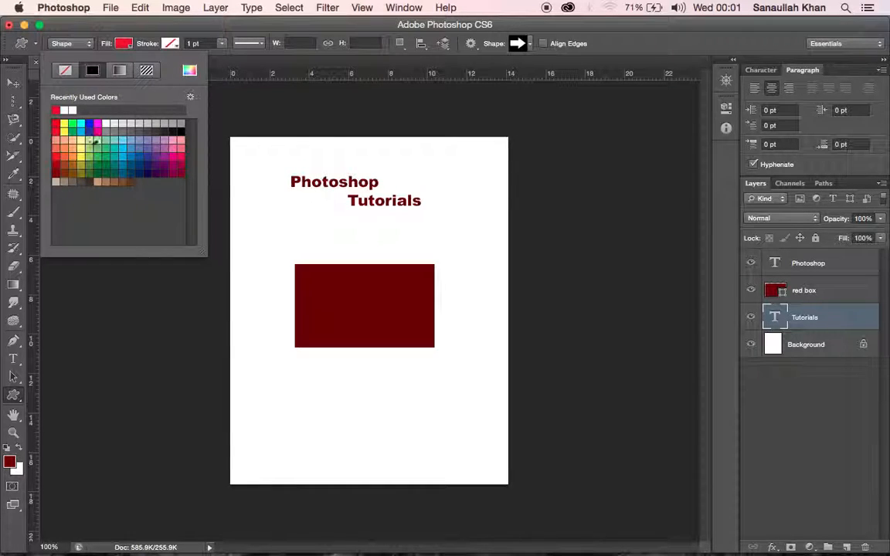
left_click(145, 172)
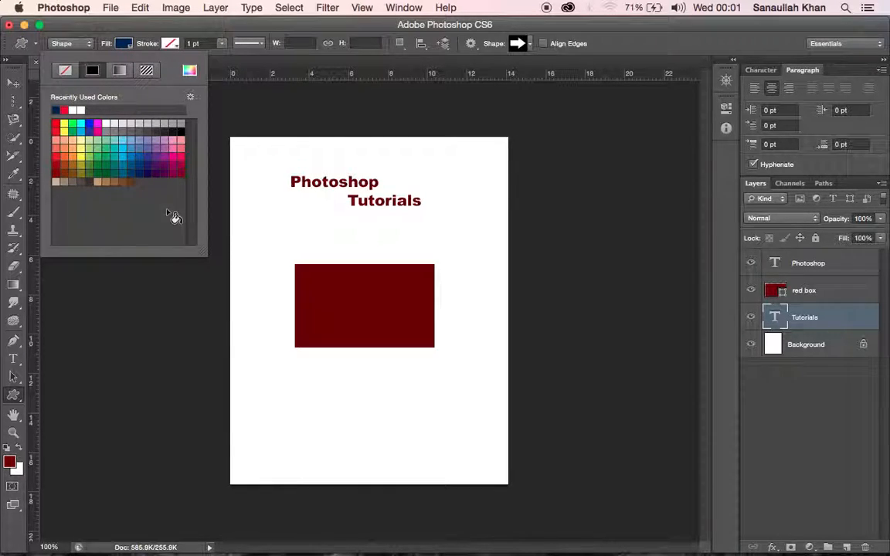
left_click_drag(294, 370, 454, 407)
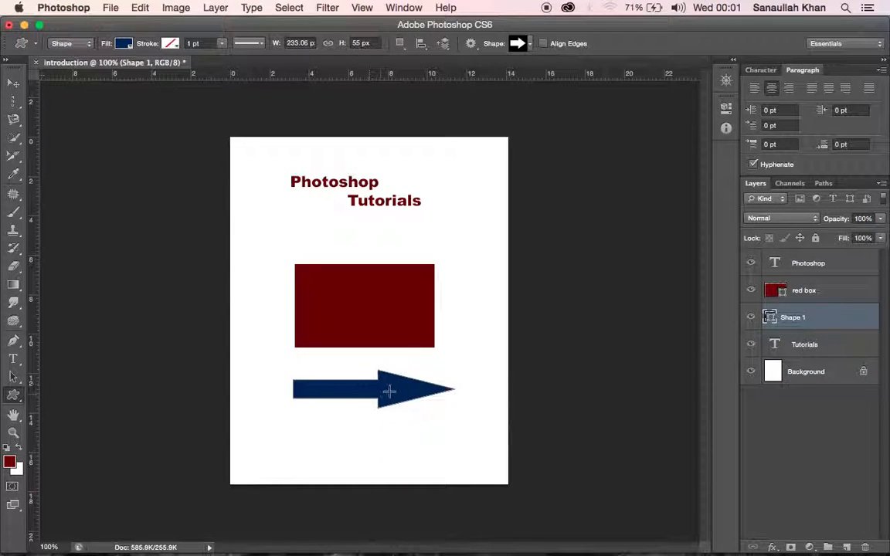
Step: Rename the new arrow shape's layer as "arrow"
double_click(800, 320)
key("BackSpace")
type("arrow")
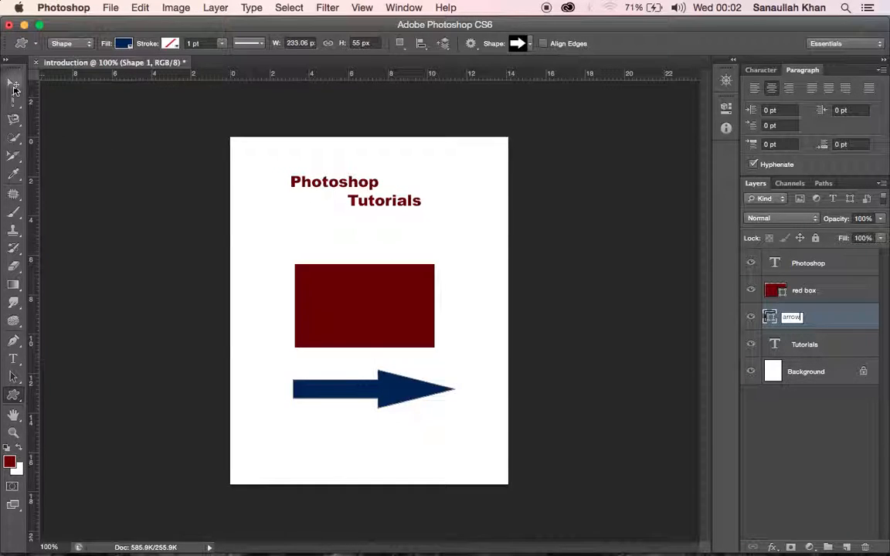
key("Return")
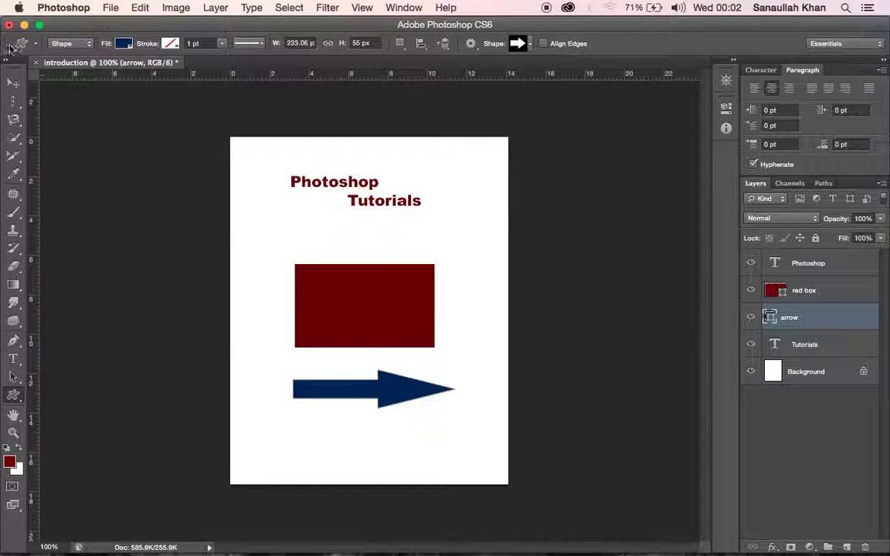
left_click(13, 83)
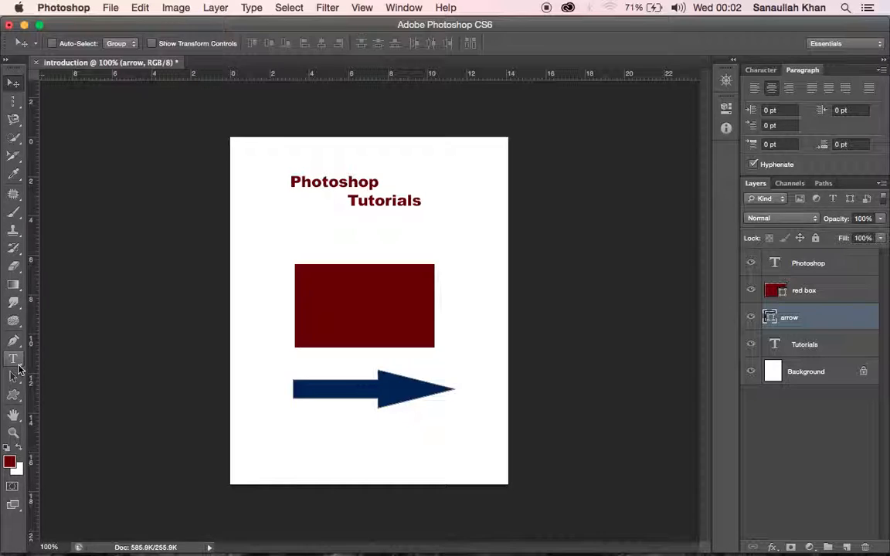
left_click(15, 360)
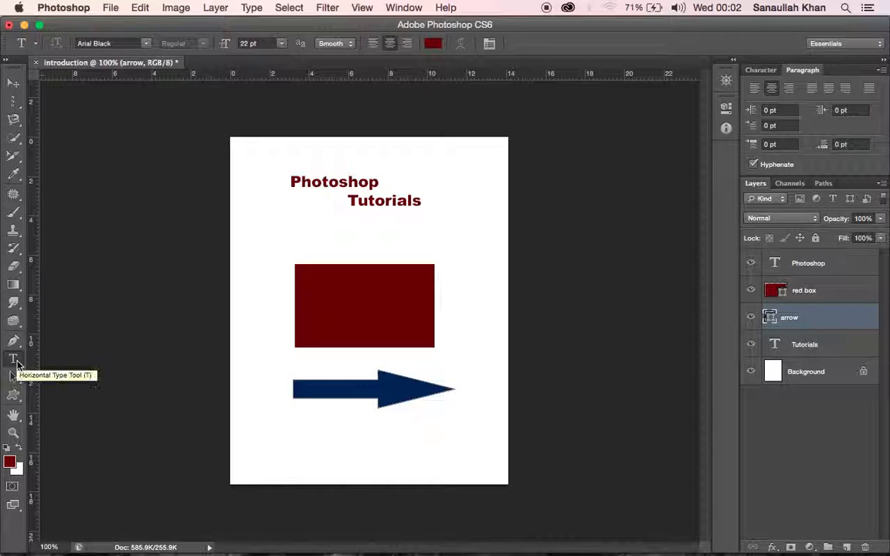
left_click(19, 402)
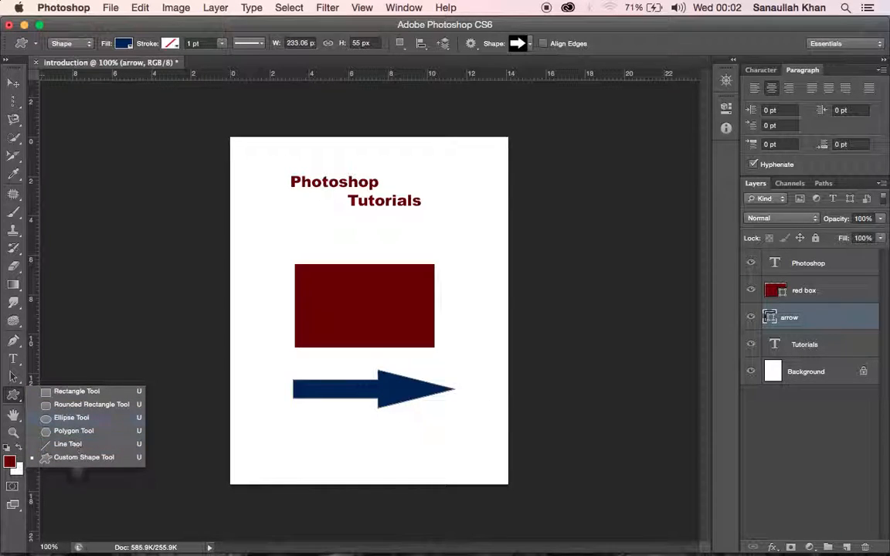
left_click(811, 265)
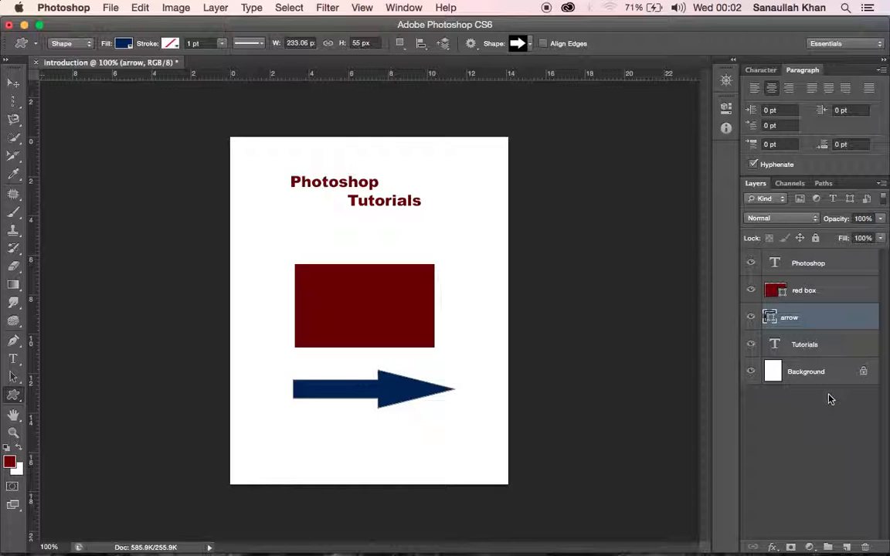
left_click(17, 85)
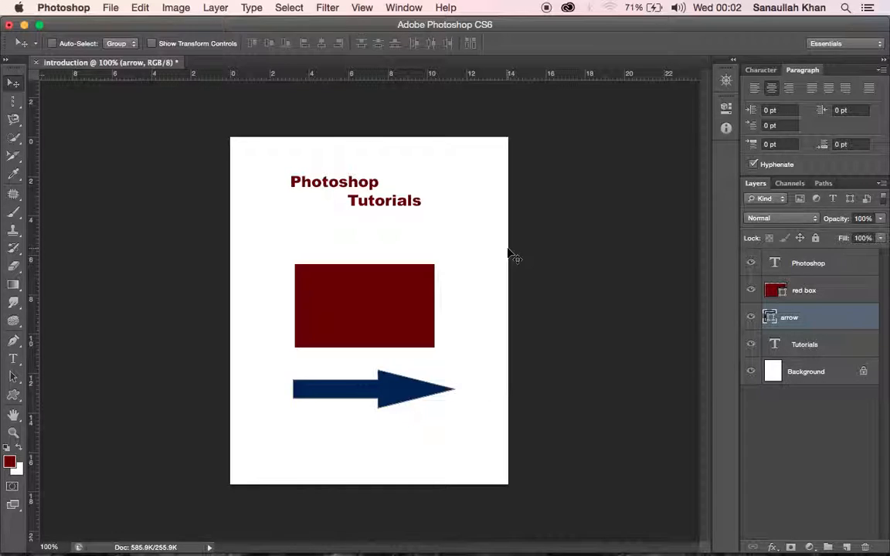
left_click(17, 109)
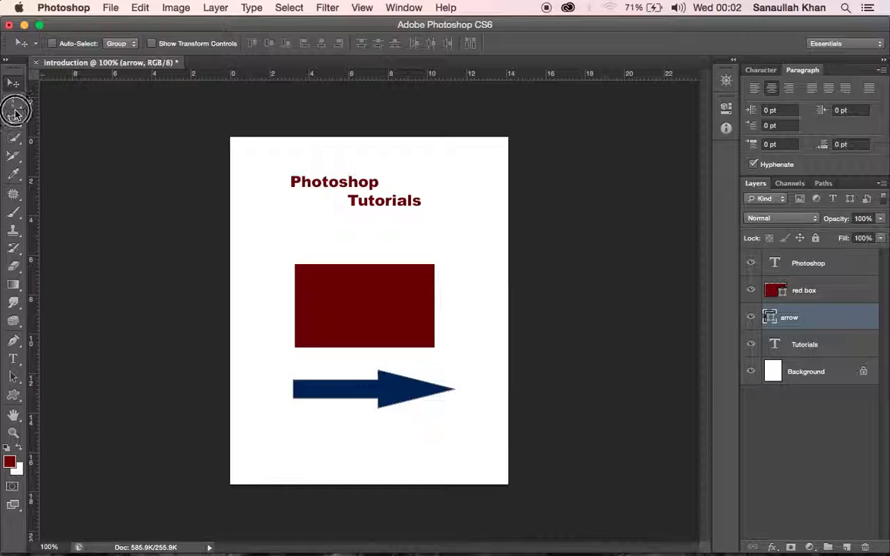